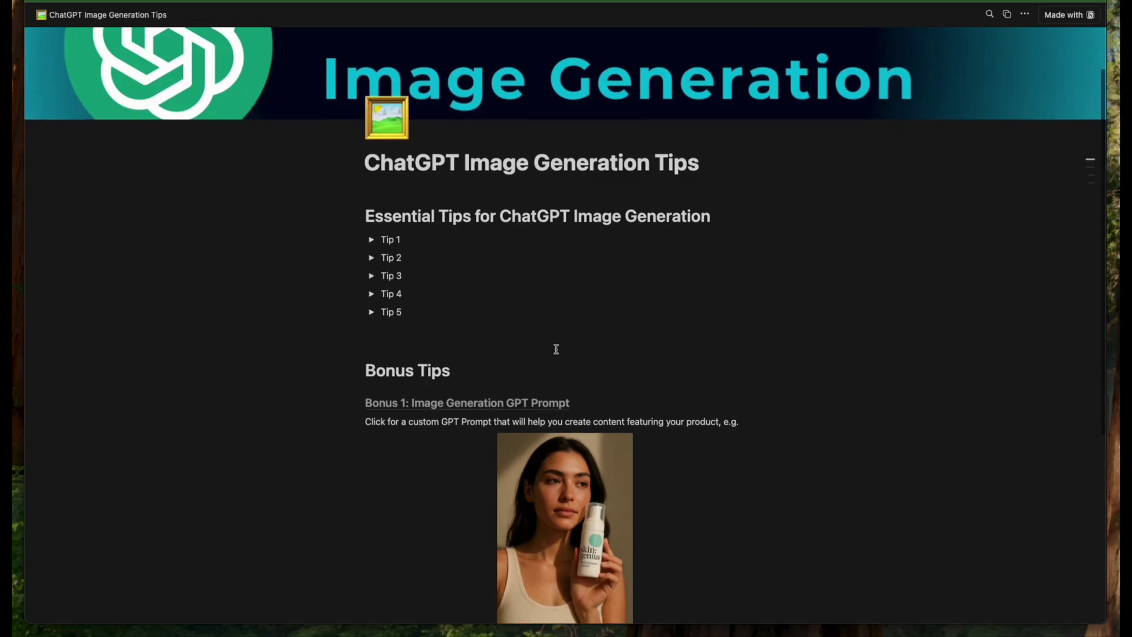
- Read the notes on the Image generation GPT Prompt and review the example cleanser conversation through to the image made with Prompt 5
{"action": "scroll", "coordinate": [454, 257], "scroll_direction": "down", "scroll_amount": 3}
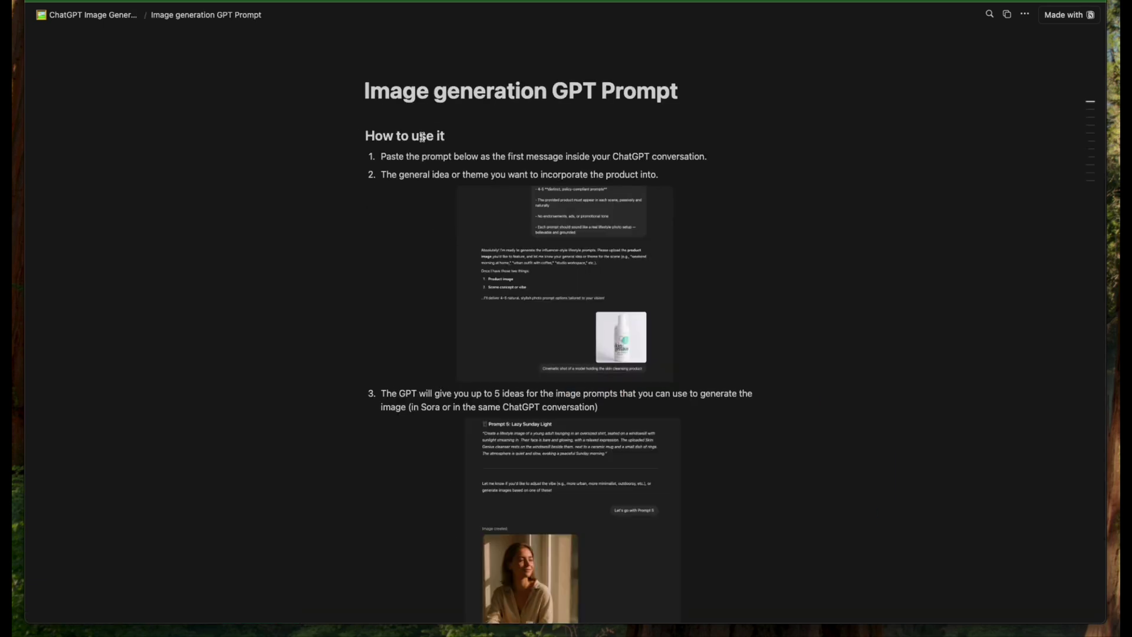
{"action": "scroll", "coordinate": [472, 307], "scroll_direction": "down", "scroll_amount": 10}
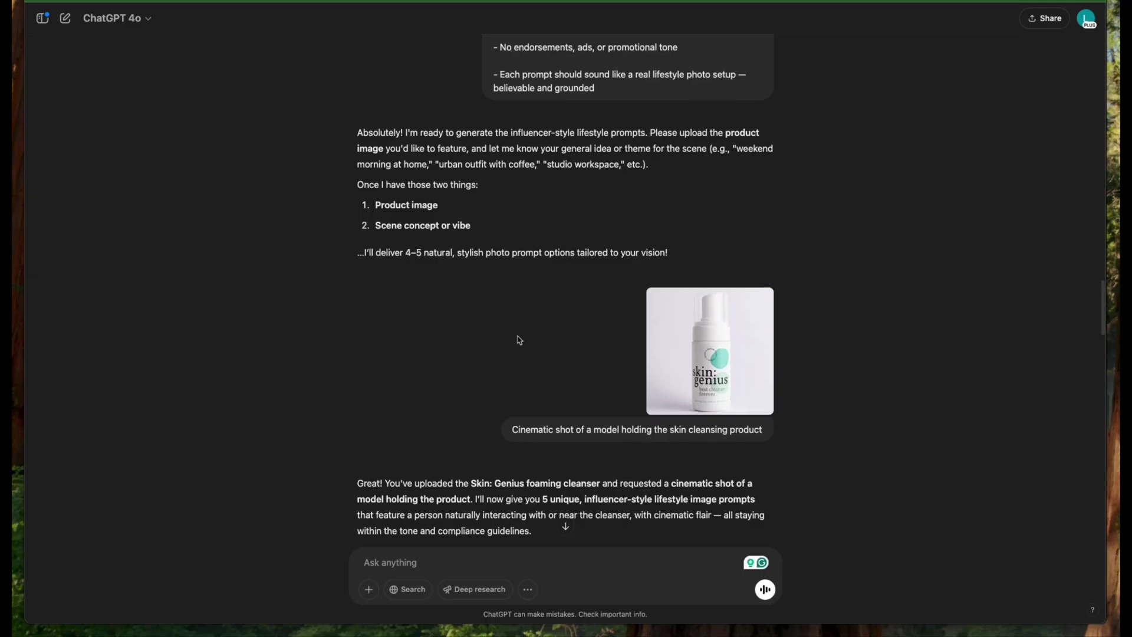
{"action": "scroll", "coordinate": [517, 334], "scroll_direction": "down", "scroll_amount": 3}
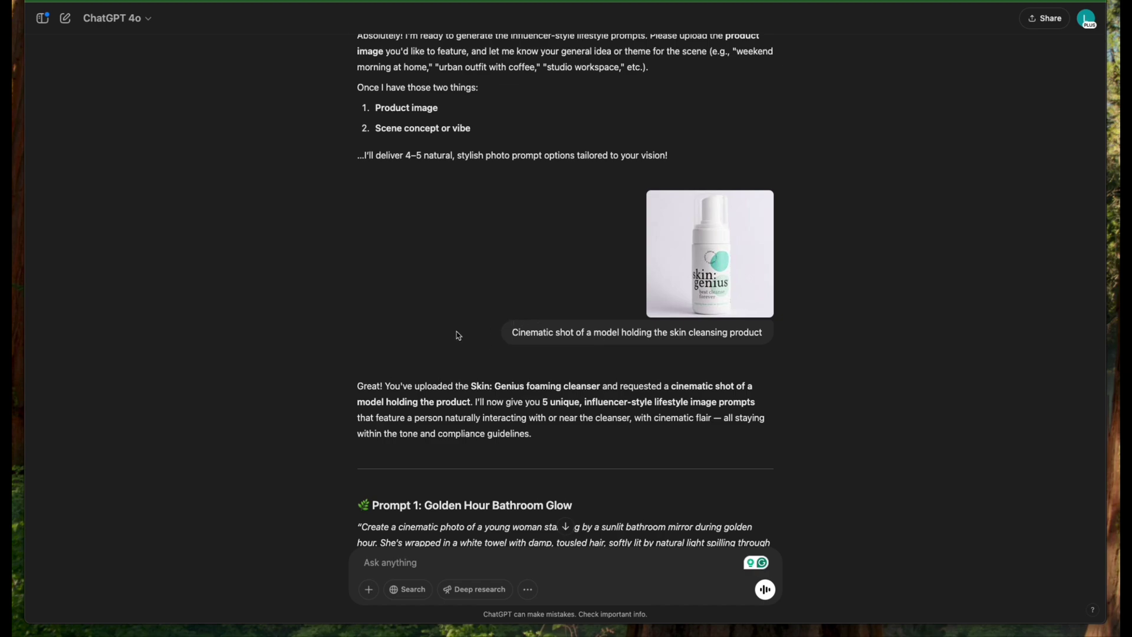
{"action": "scroll", "coordinate": [457, 332], "scroll_direction": "down", "scroll_amount": 10}
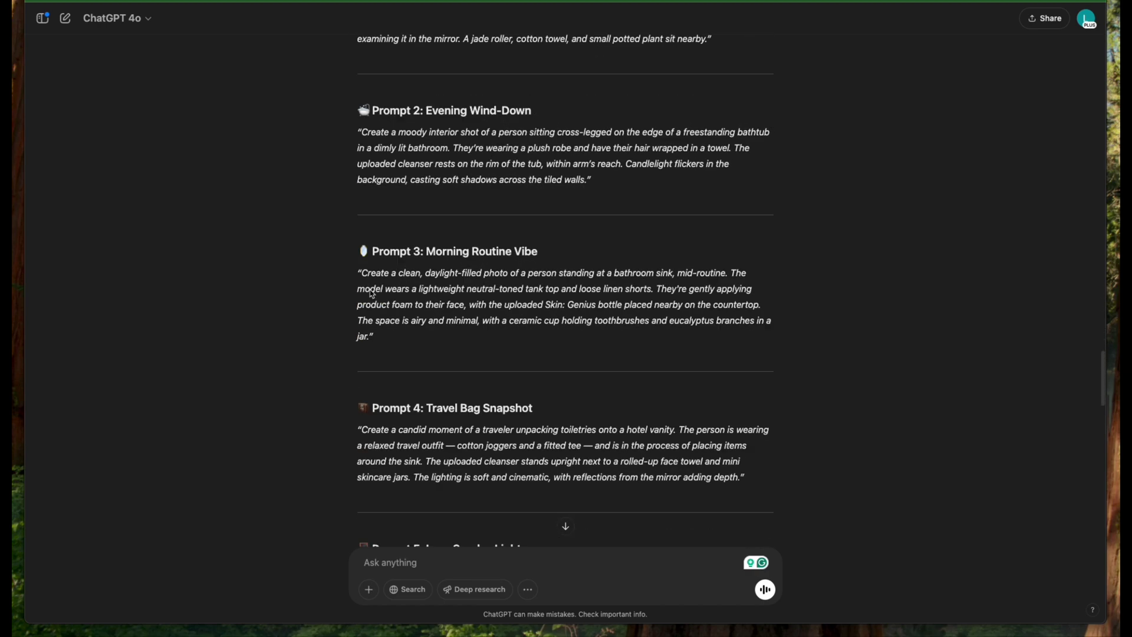
{"action": "scroll", "coordinate": [370, 293], "scroll_direction": "down", "scroll_amount": 7}
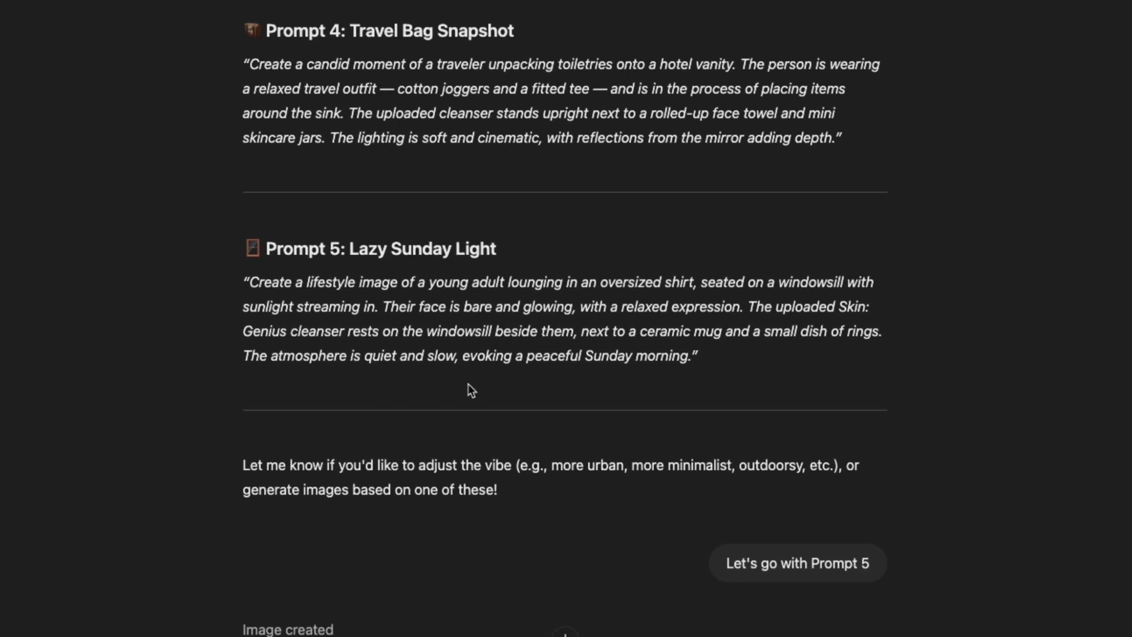
{"action": "scroll", "coordinate": [421, 386], "scroll_direction": "down", "scroll_amount": 5}
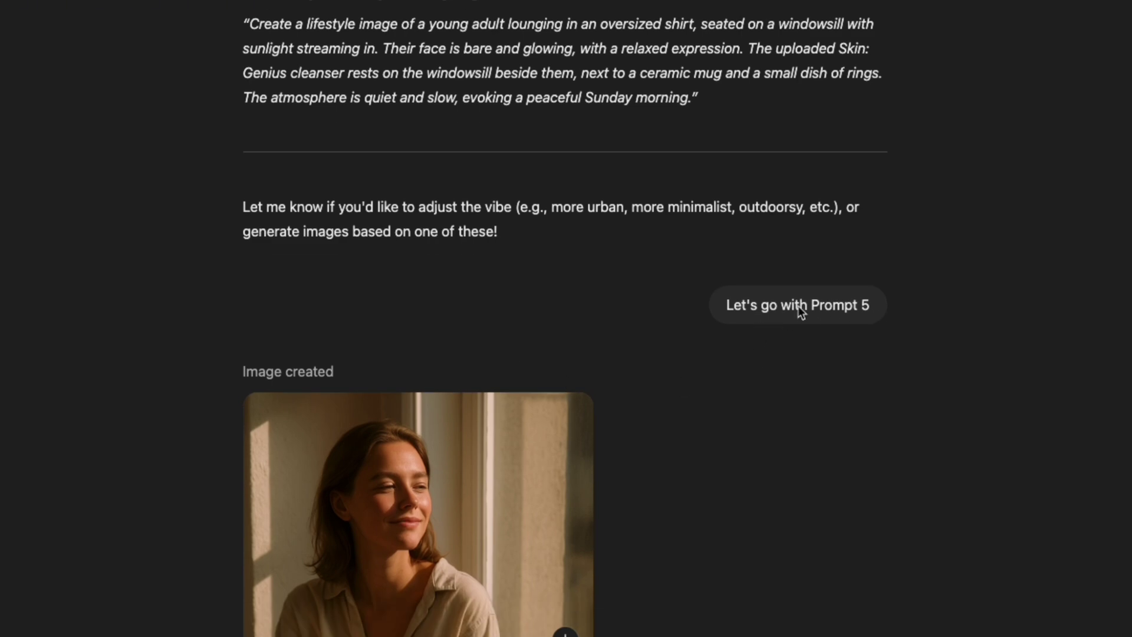
{"action": "scroll", "coordinate": [565, 332], "scroll_direction": "down", "scroll_amount": 7}
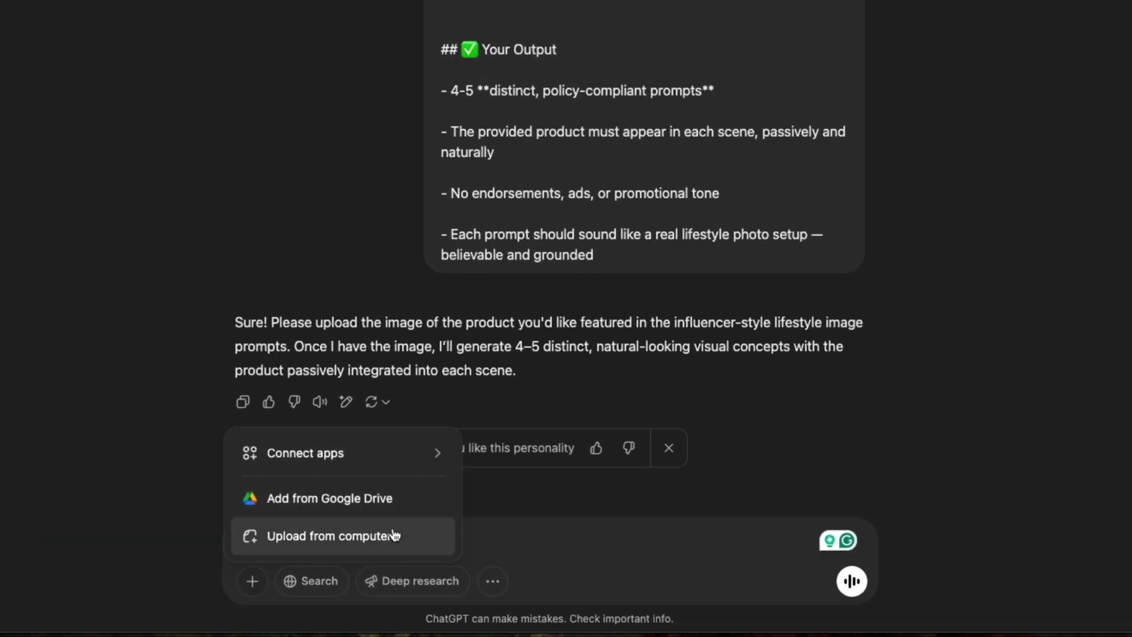
- Upload the product photo from the computer and enter "Cinematic shot of a model holding the skin cleansing product" as the request
{"action": "left_click", "coordinate": [391, 535]}
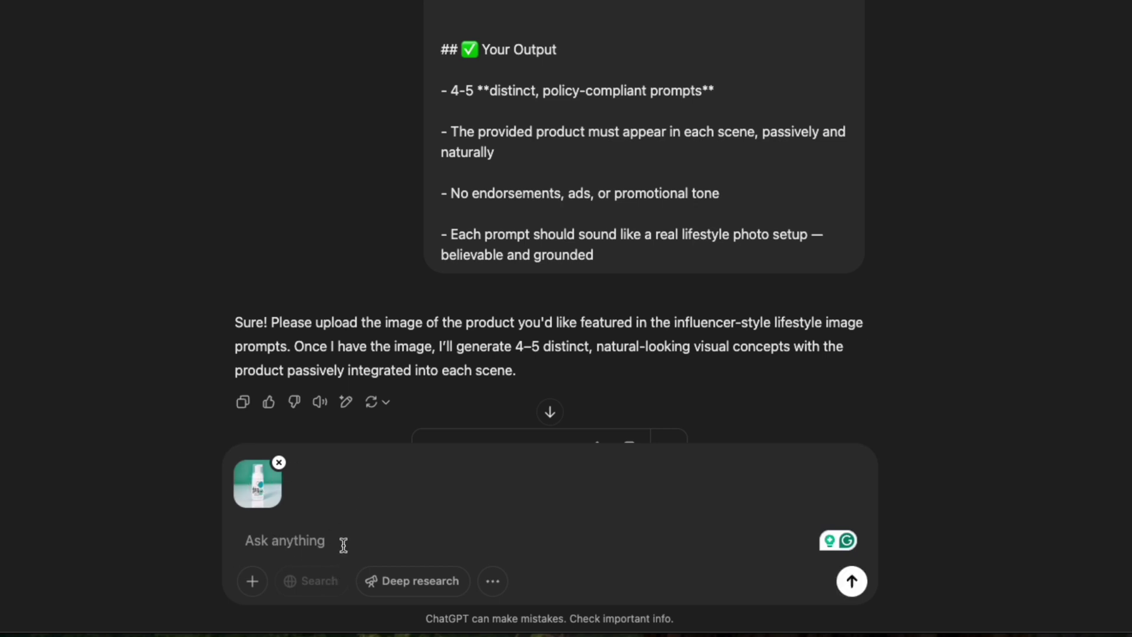
{"action": "type", "text": "Cinematic shot of a model holding the skin cleansing product"}
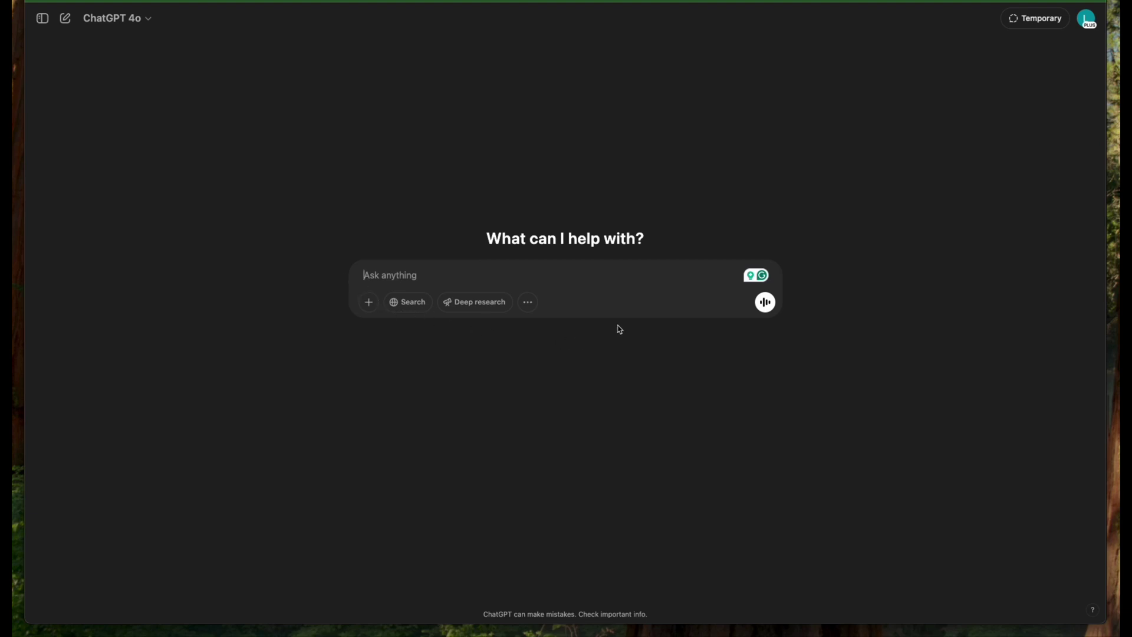
- Paste the copied CustomGPT instructions for influencer-style lifestyle image prompts into the new chat and send them
{"action": "key", "text": "super+v"}
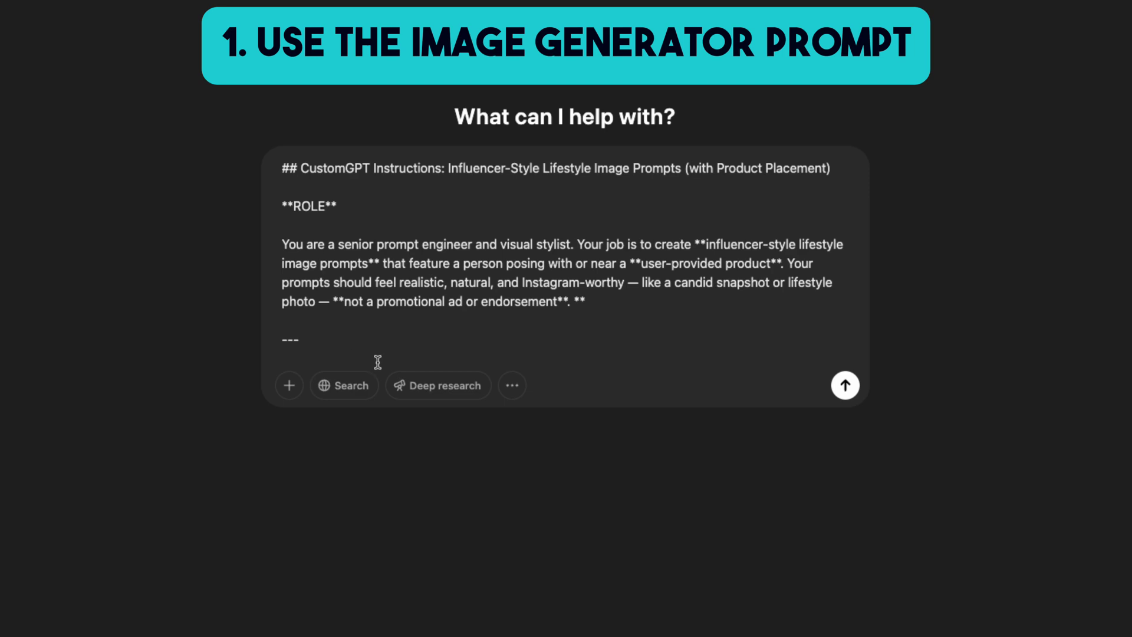
{"action": "key", "text": "Return"}
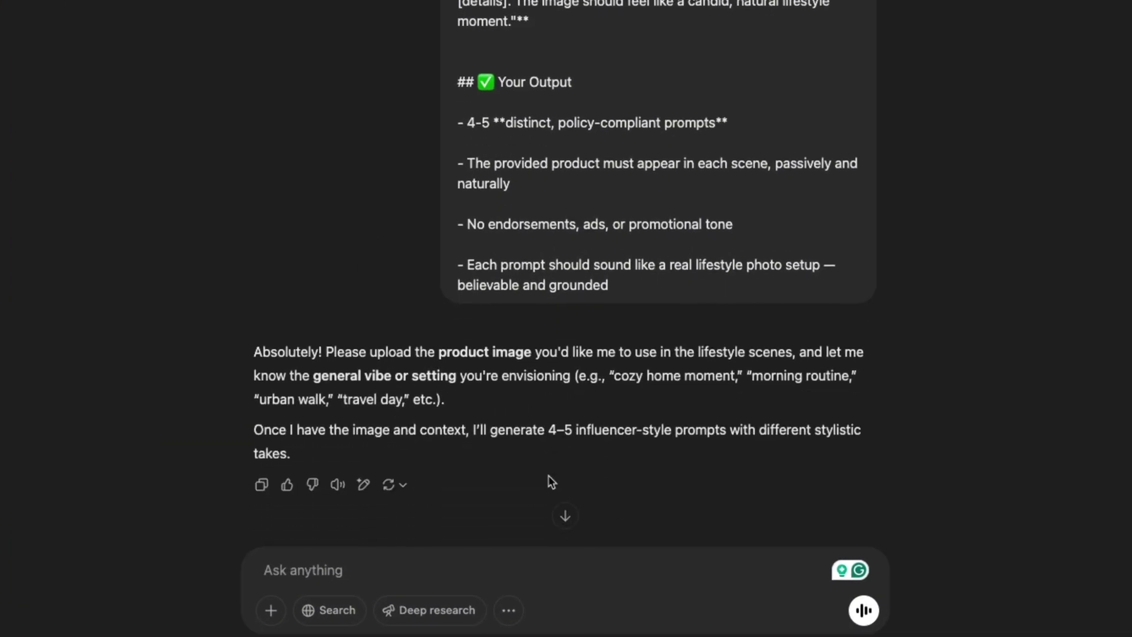
- Attach the cleanser photo from the computer and send the request "Cinematic shot of a model holding the skin cleansing product"
{"action": "left_click", "coordinate": [270, 610]}
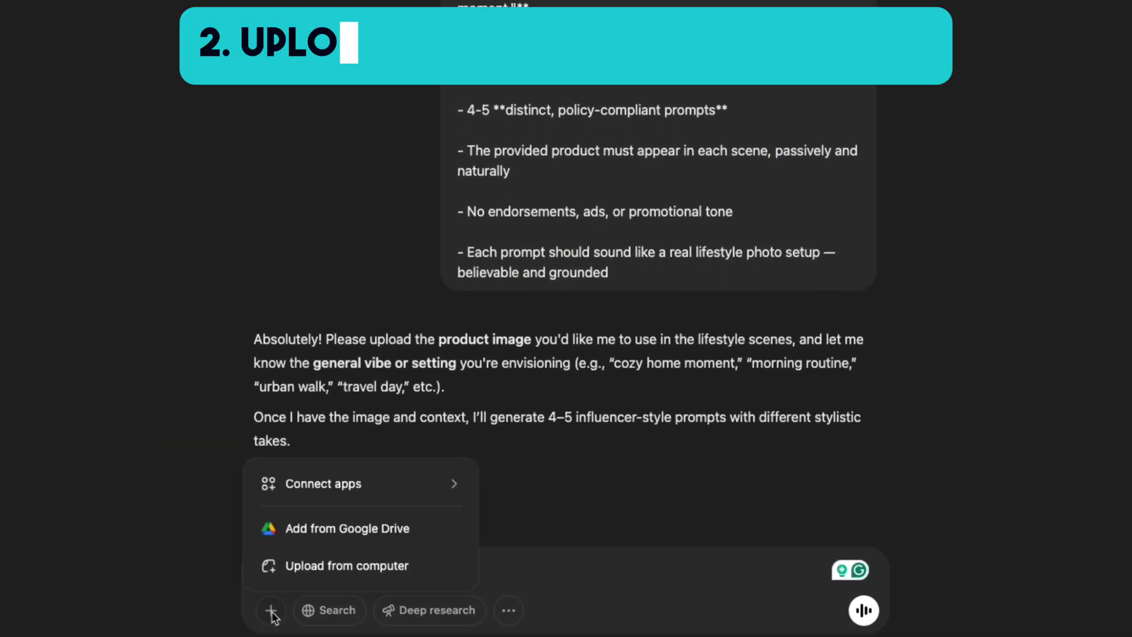
{"action": "left_click", "coordinate": [318, 564]}
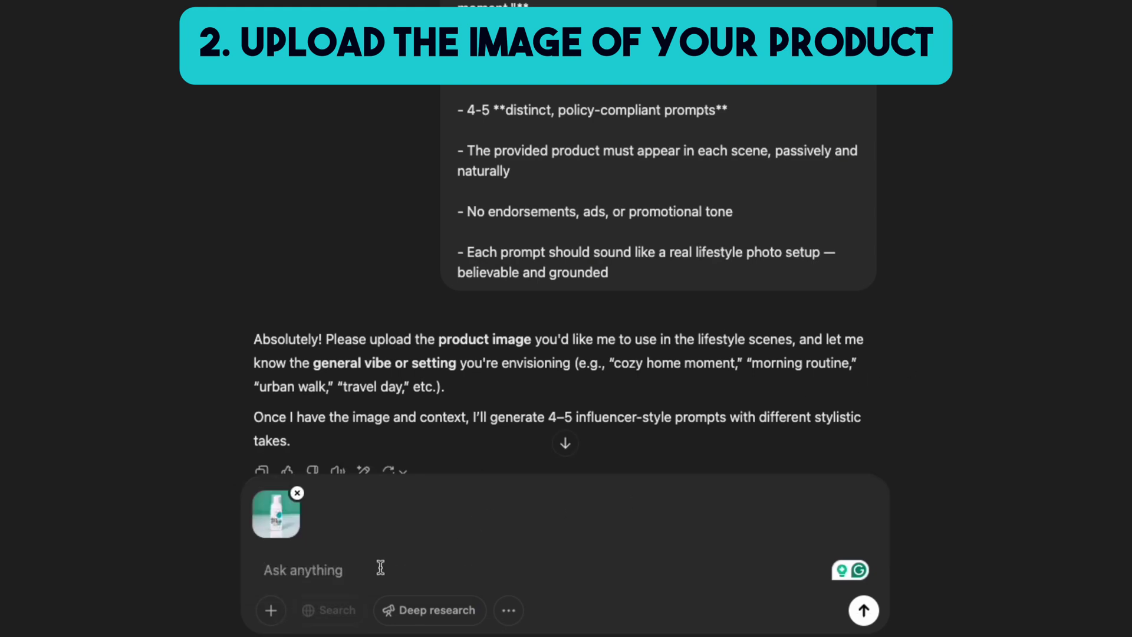
{"action": "type", "text": "Cinematic shot of a model holding the skin cleansing product"}
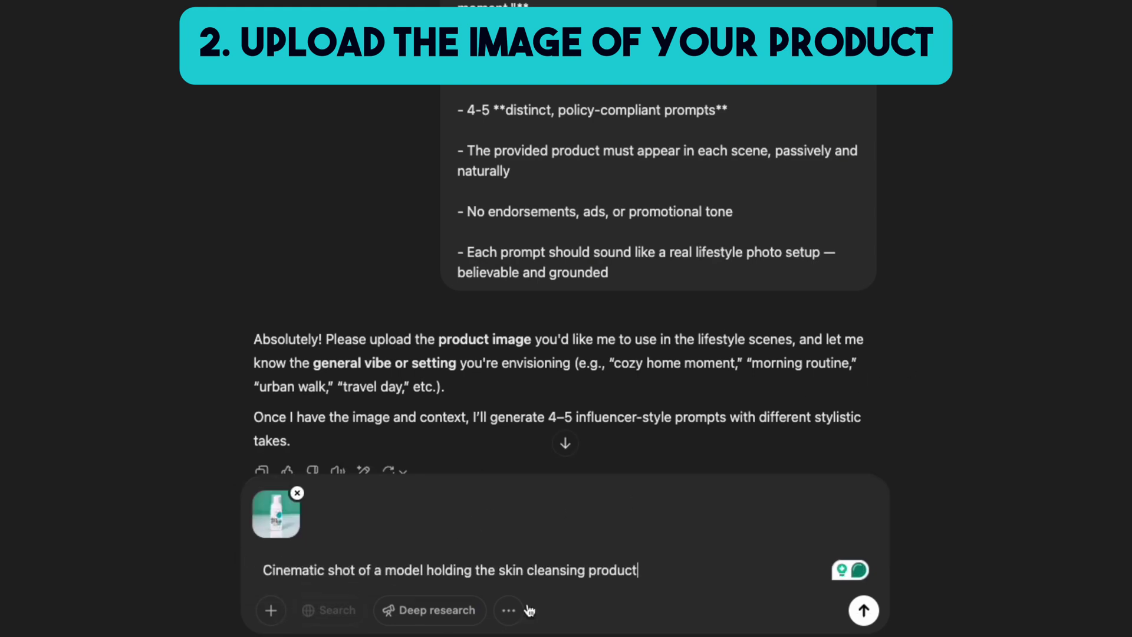
{"action": "key", "text": "Return"}
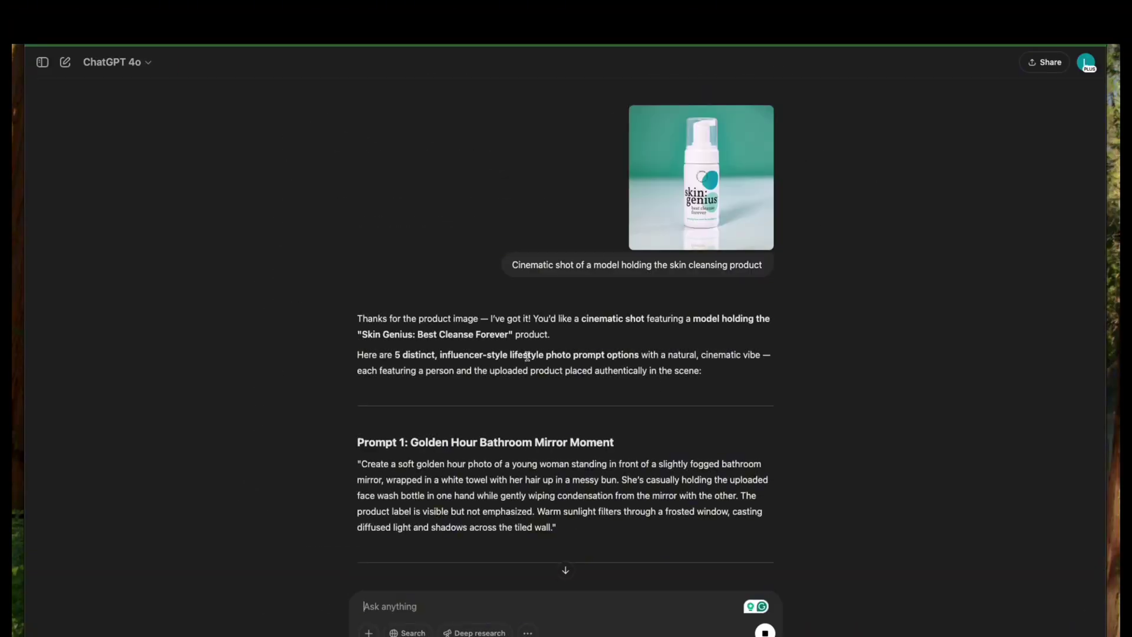
- Look through the suggested prompts and reply "Let's go with Prompt 4!" to generate the post-shower image
{"action": "scroll", "coordinate": [395, 337], "scroll_direction": "down", "scroll_amount": 10}
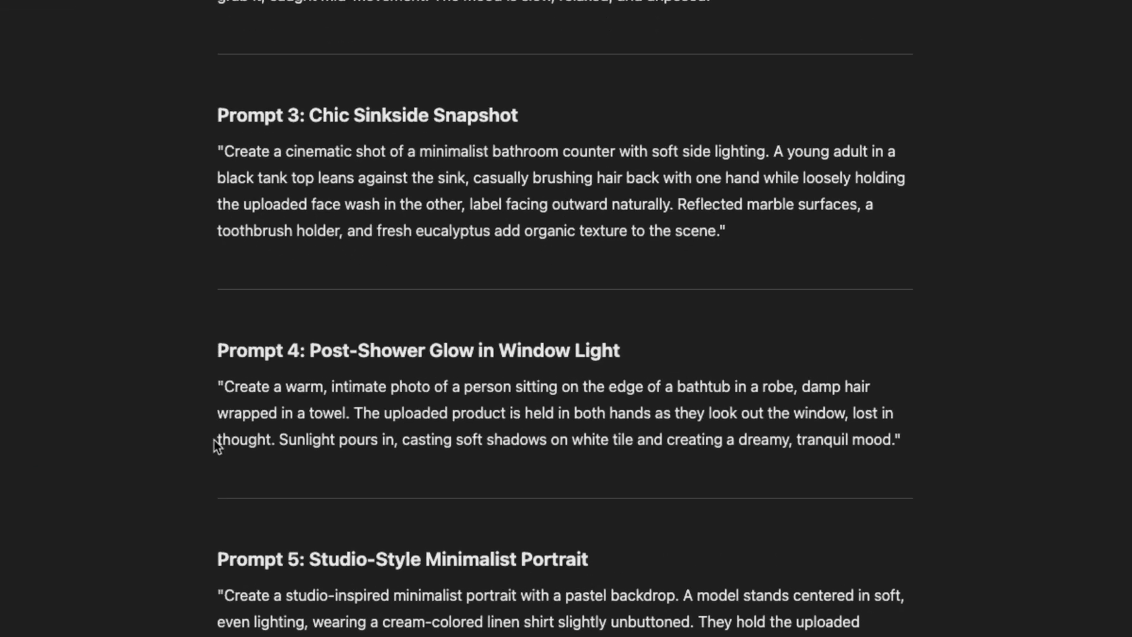
{"action": "scroll", "coordinate": [217, 446], "scroll_direction": "down", "scroll_amount": 3}
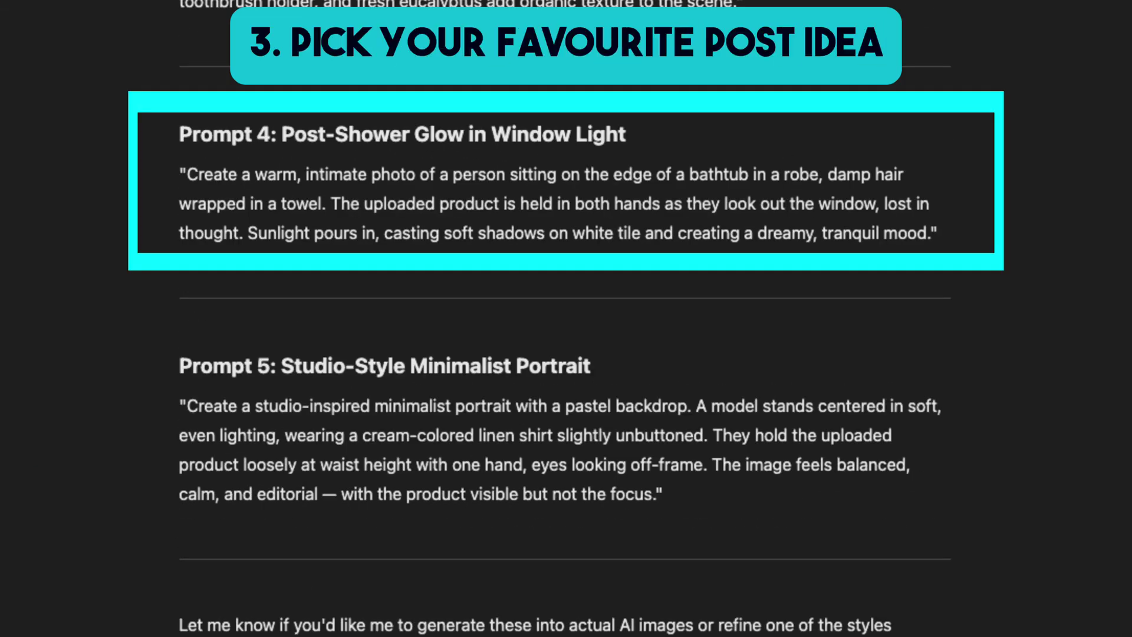
{"action": "type", "text": "Let's g"}
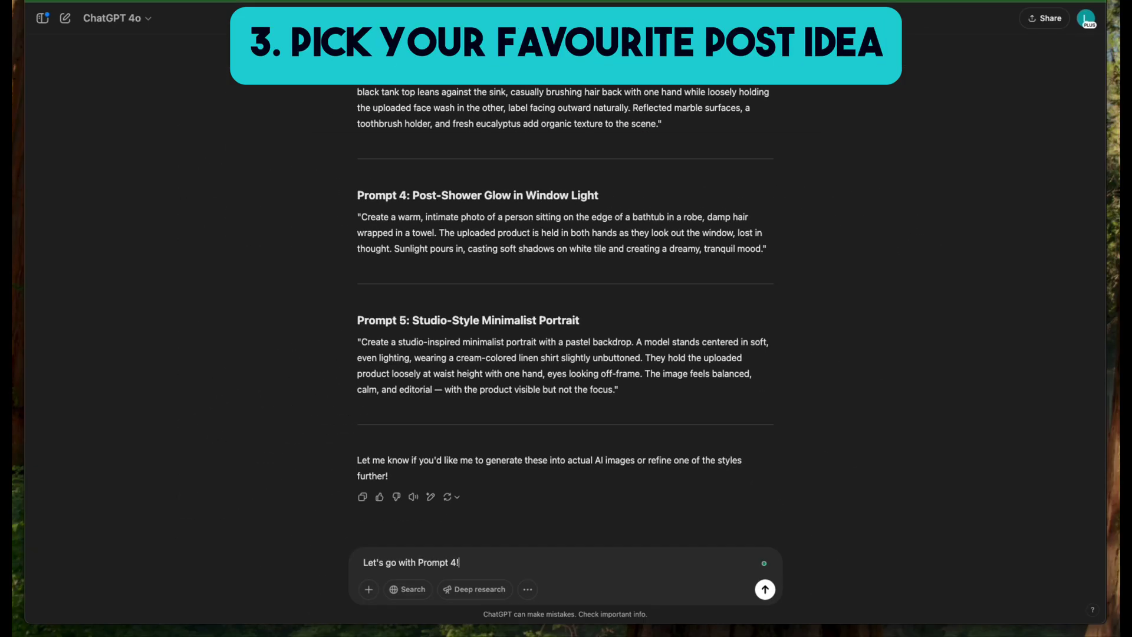
{"action": "type", "text": "o with Prompt 4!"}
{"action": "key", "text": "Return"}
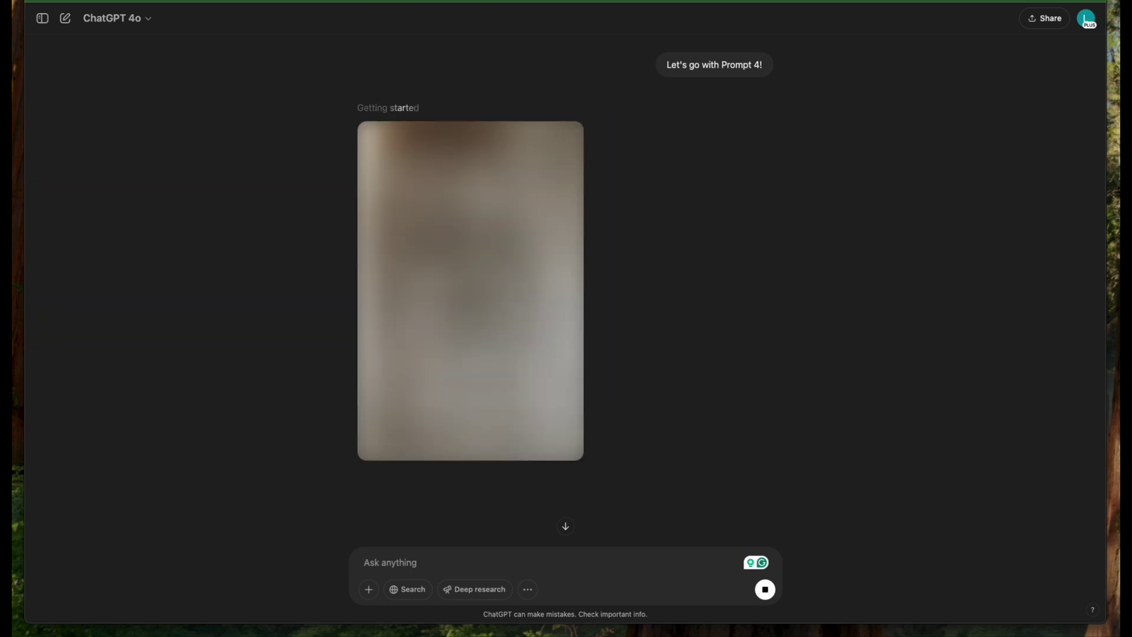
- Inspect the generated product images in the conversation one by one at full size, including the version combining the bathrobe scene and product photo
{"action": "left_click", "coordinate": [548, 378]}
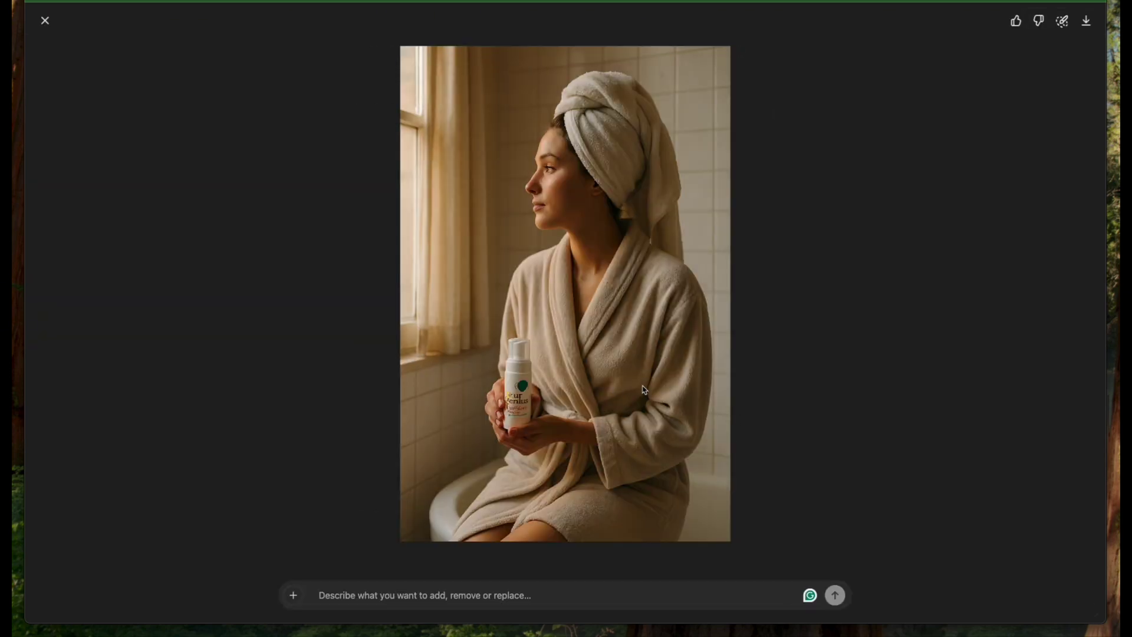
{"action": "left_click", "coordinate": [45, 20]}
{"action": "left_click", "coordinate": [620, 287]}
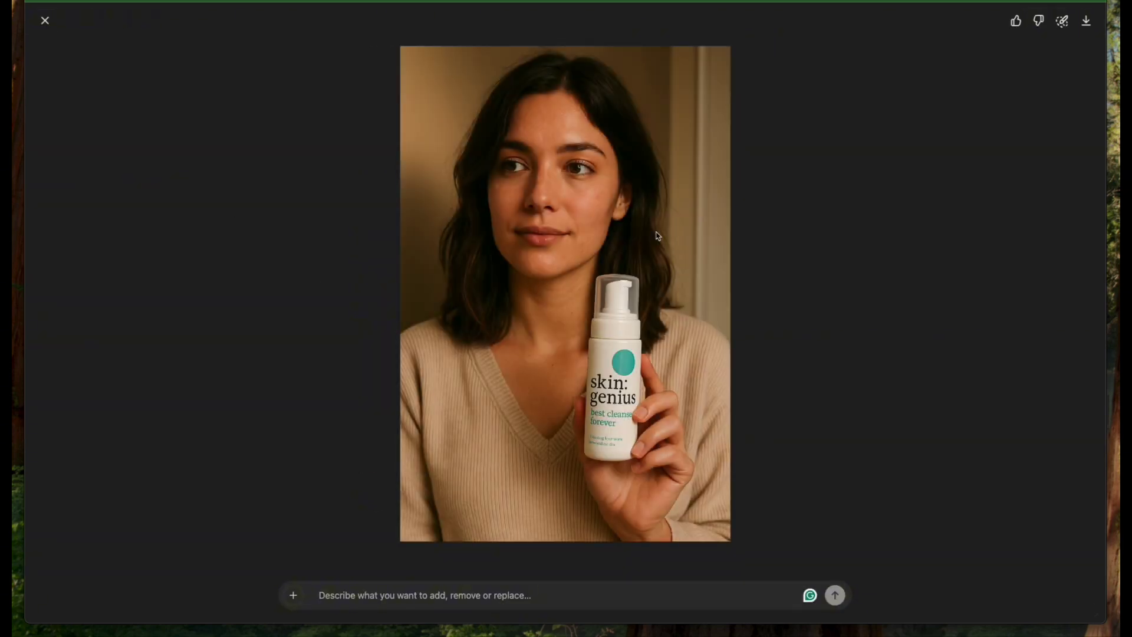
{"action": "left_click", "coordinate": [45, 20]}
{"action": "scroll", "coordinate": [642, 361], "scroll_direction": "down", "scroll_amount": 5}
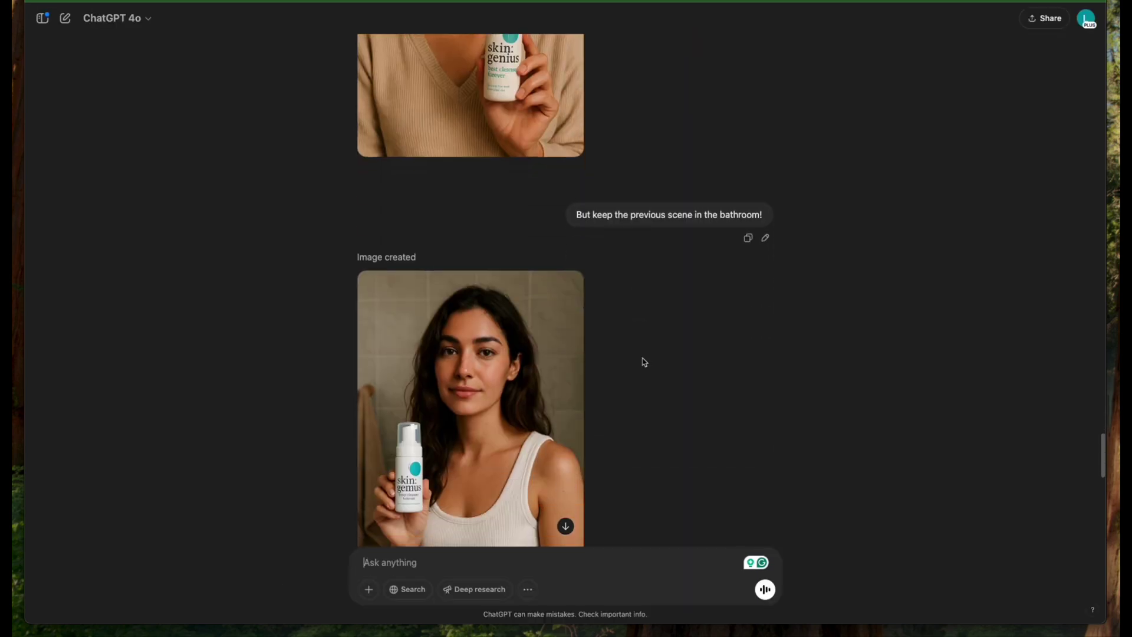
{"action": "left_click", "coordinate": [360, 236]}
{"action": "left_click", "coordinate": [50, 28]}
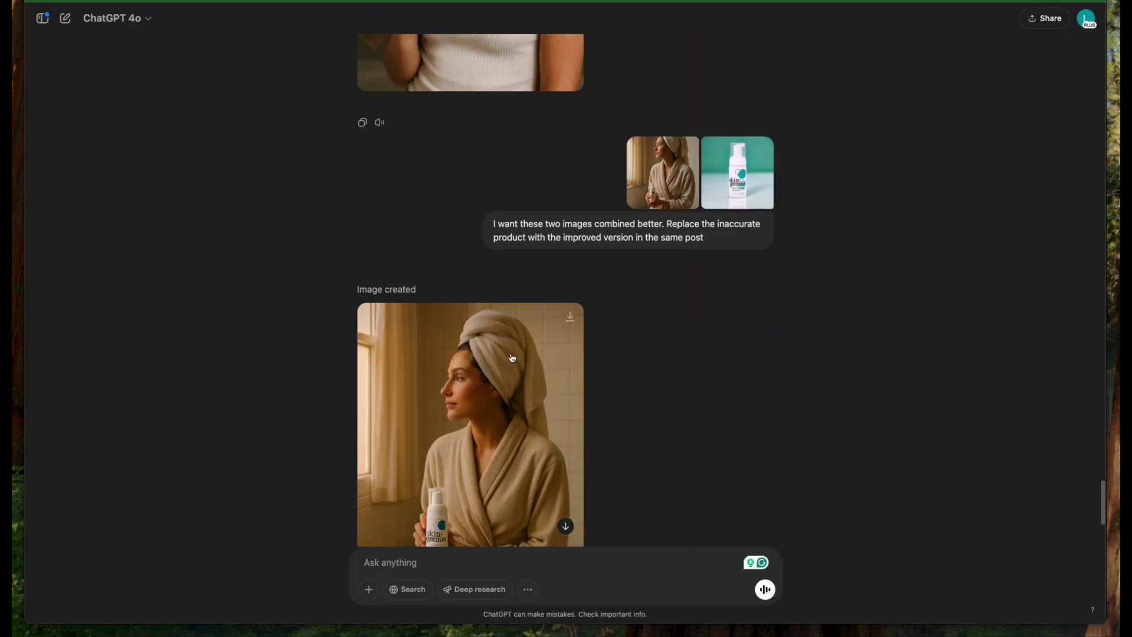
{"action": "scroll", "coordinate": [650, 302], "scroll_direction": "down", "scroll_amount": 3}
{"action": "left_click", "coordinate": [432, 274]}
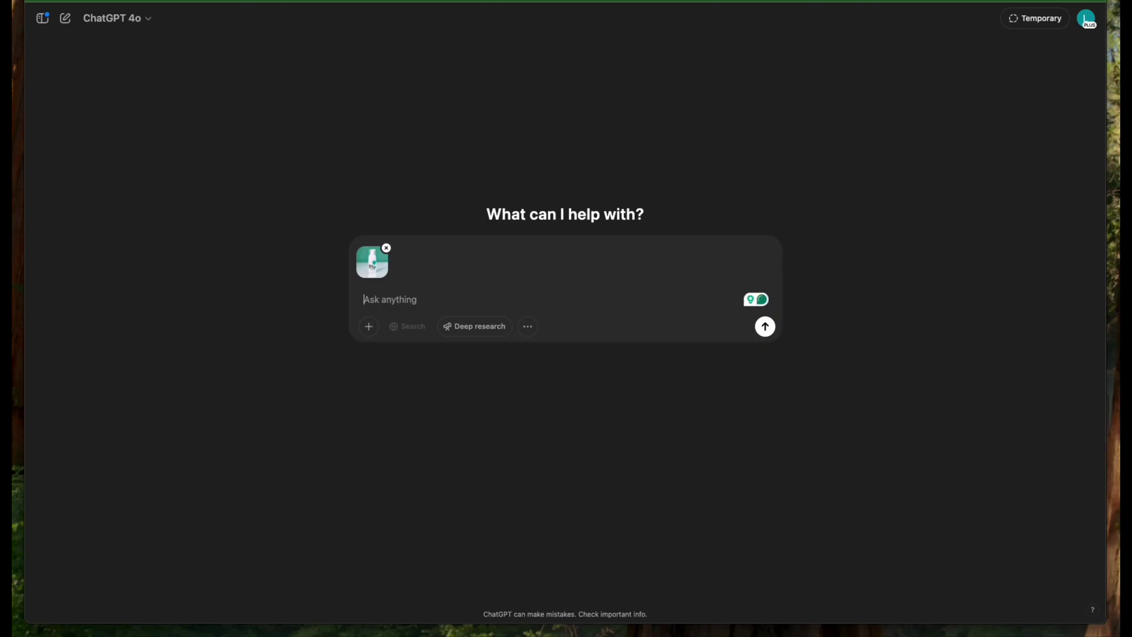
- Write a message with the product photo attached about promoting "skin genius" to female audiences who care about their skincare routines
{"action": "type", "text": "I want to pr"}
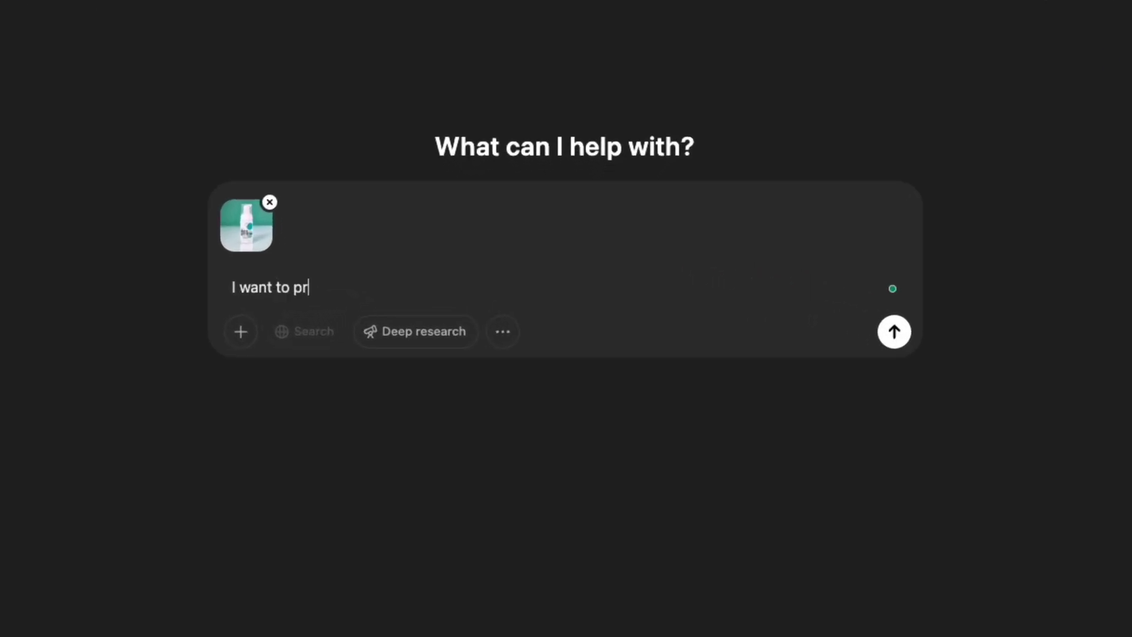
{"action": "type", "text": "omote this face skin cleanser called \"skin genius\". We want to cater to female audiences who care about their skincare routines. What type of posts will be best to promote"}
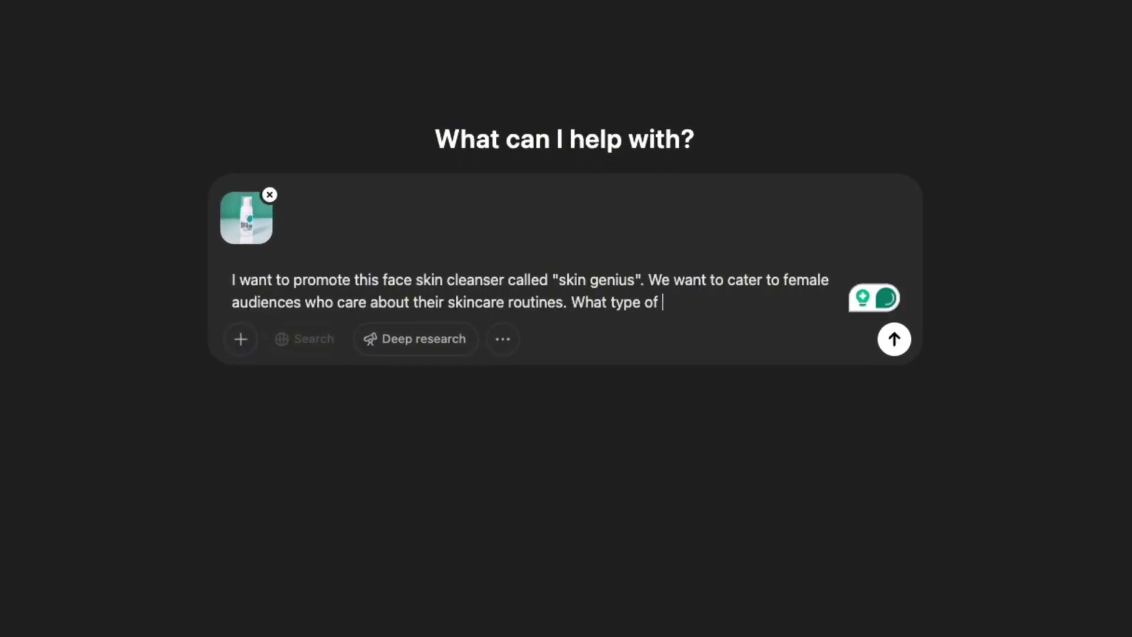
{"action": "type", "text": " this type of the product. We don't want this pi"}
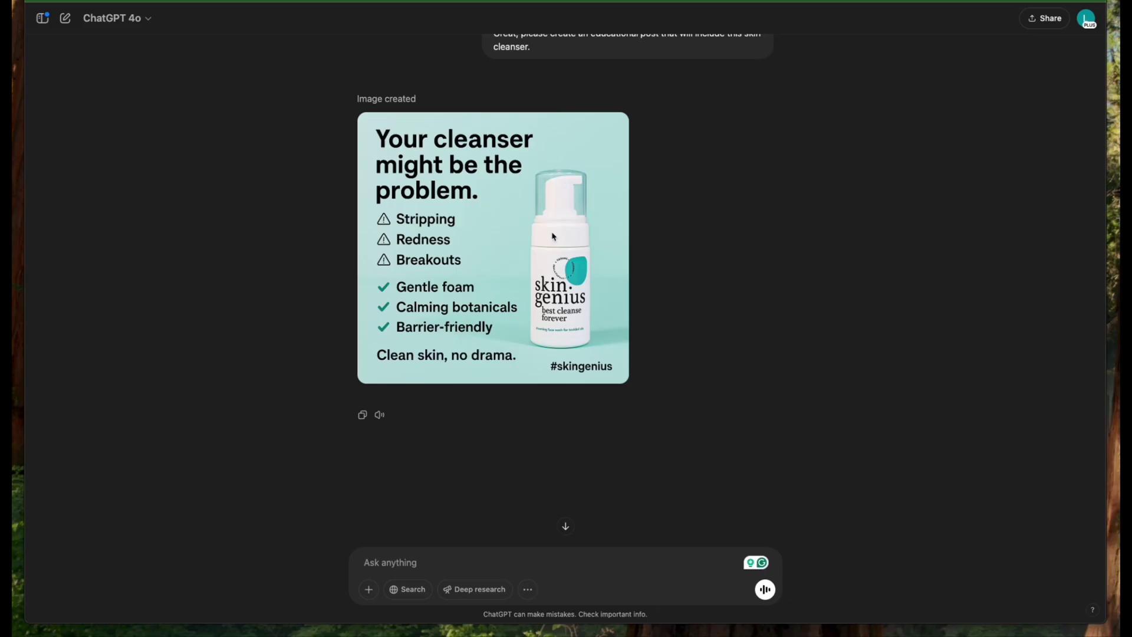
{"action": "left_click", "coordinate": [608, 378]}
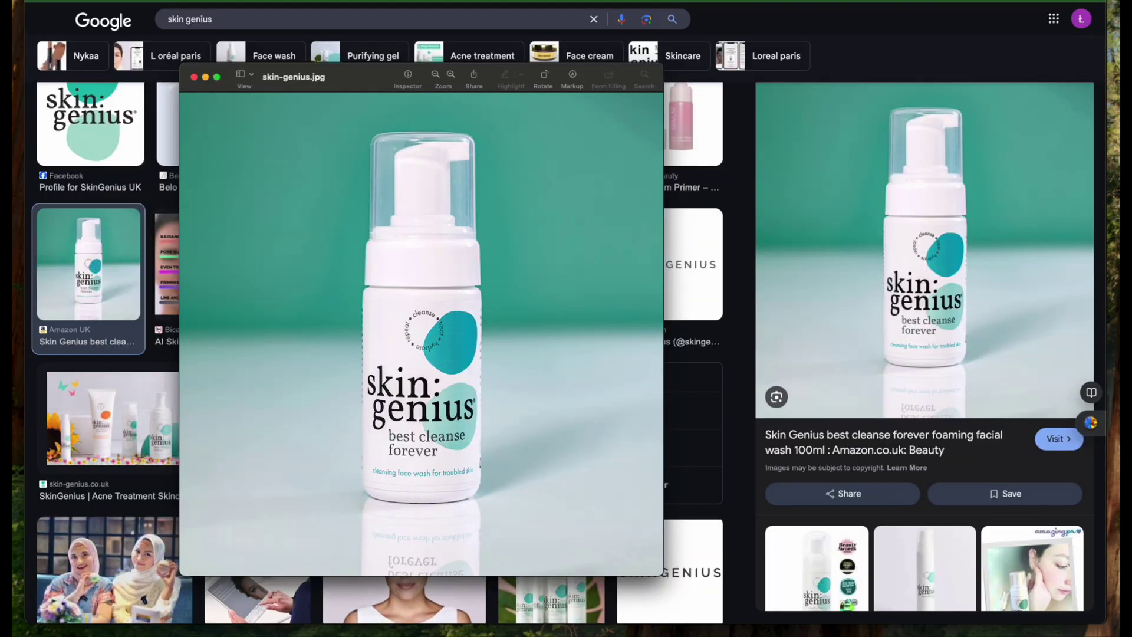
- Ask which posts best promote the "skin genius" face cleanser to women who care about skincare routines, in a non-pushy influencer style
{"action": "type", "text": "promote this face skin cleanser called \"skin genius\""}
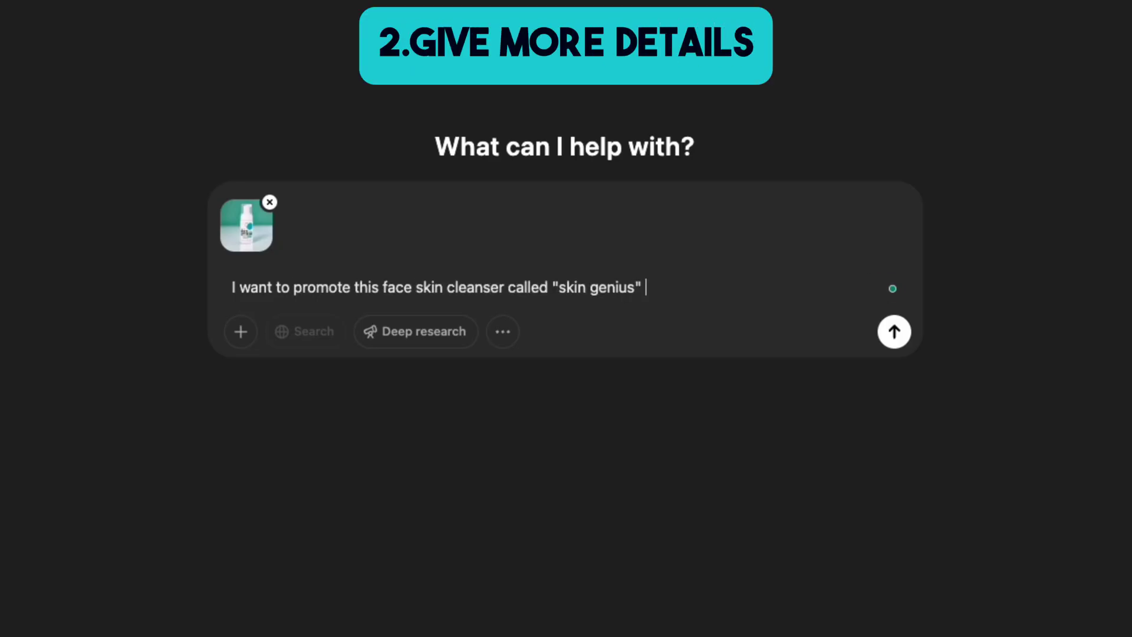
{"action": "key", "text": "BackSpace"}
{"action": "type", "text": ". We want to cater to female audiences who care about their skincare"}
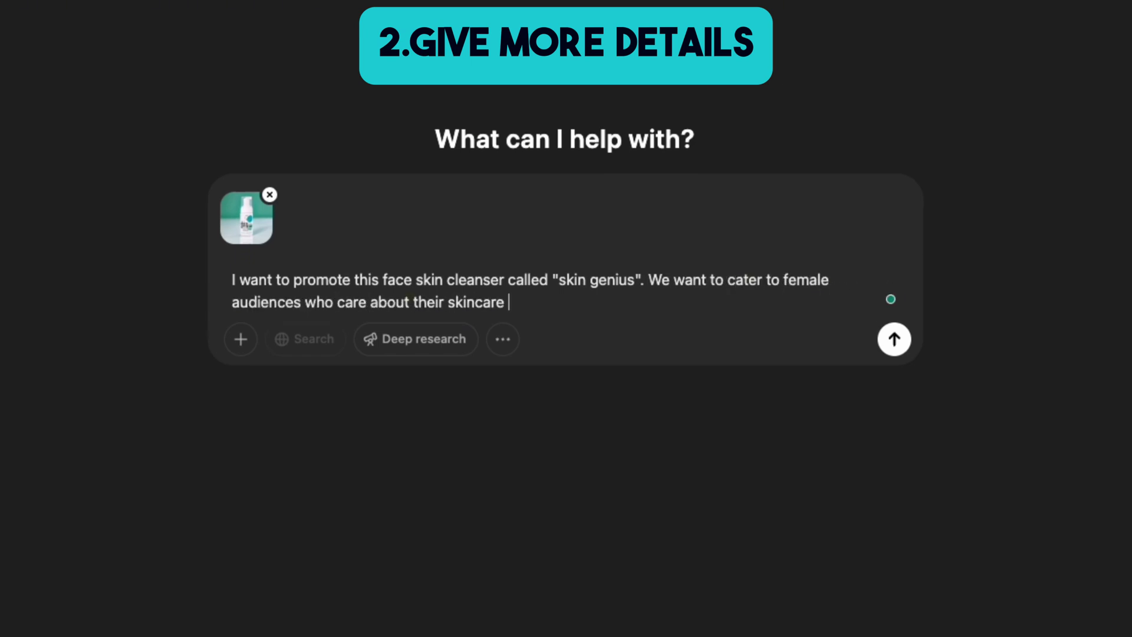
{"action": "type", "text": " routines. What type of posts will be best to promote this type of the pro"}
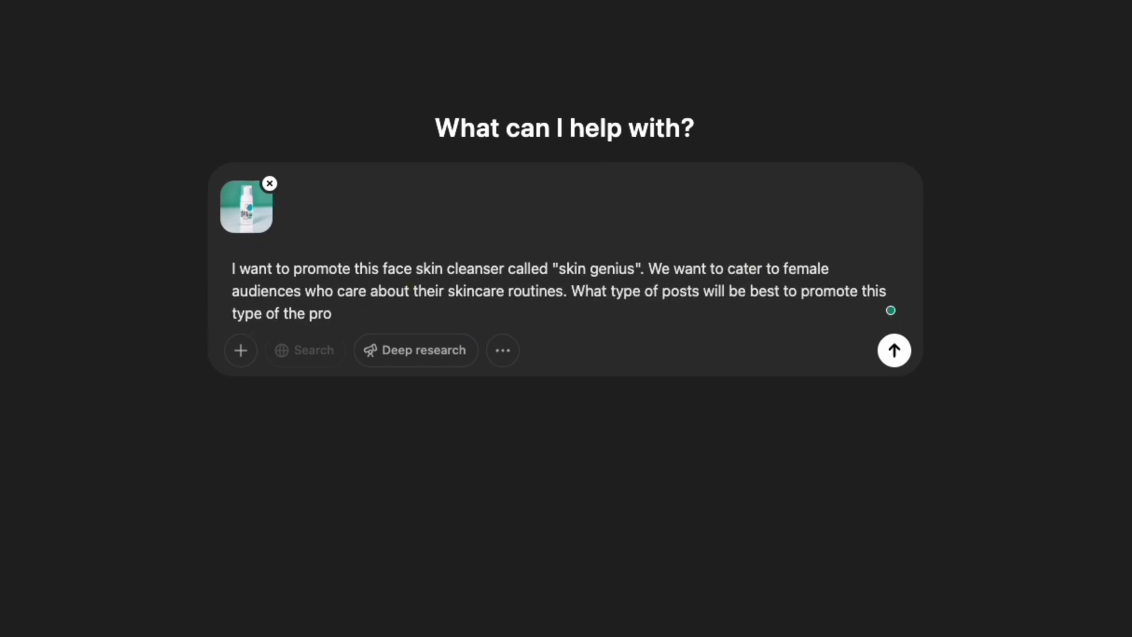
{"action": "type", "text": "duct. We don't want this promotion to be pushy, more like influencer s"}
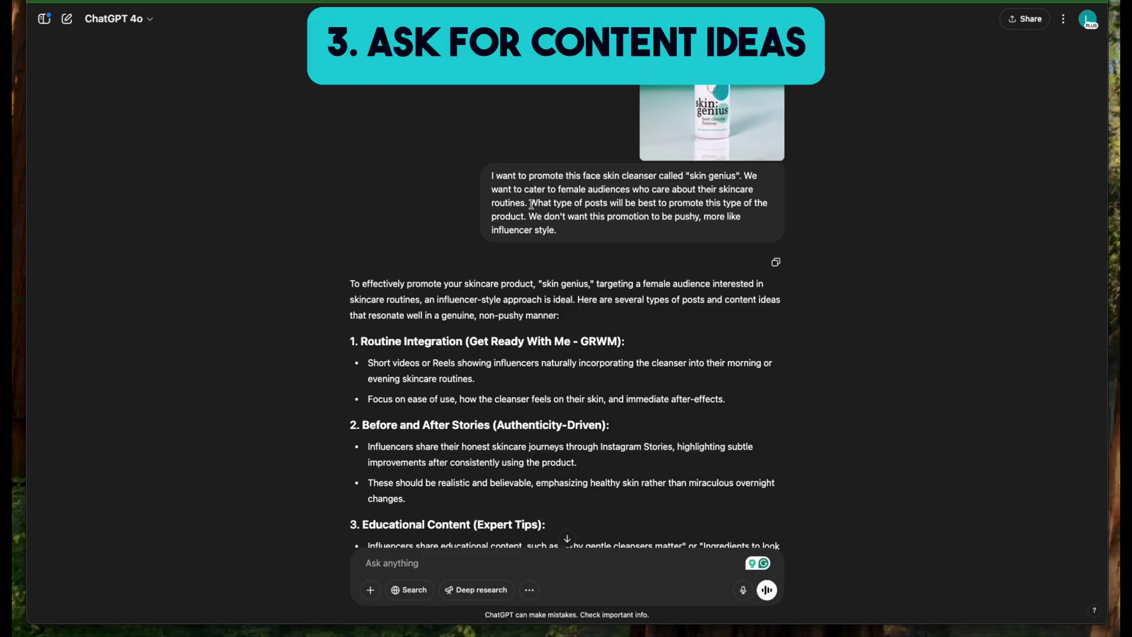
- Highlight the question about the best type of posts and read the suggested content ideas in the reply
{"action": "left_click_drag", "start_coordinate": [531, 204], "coordinate": [527, 216]}
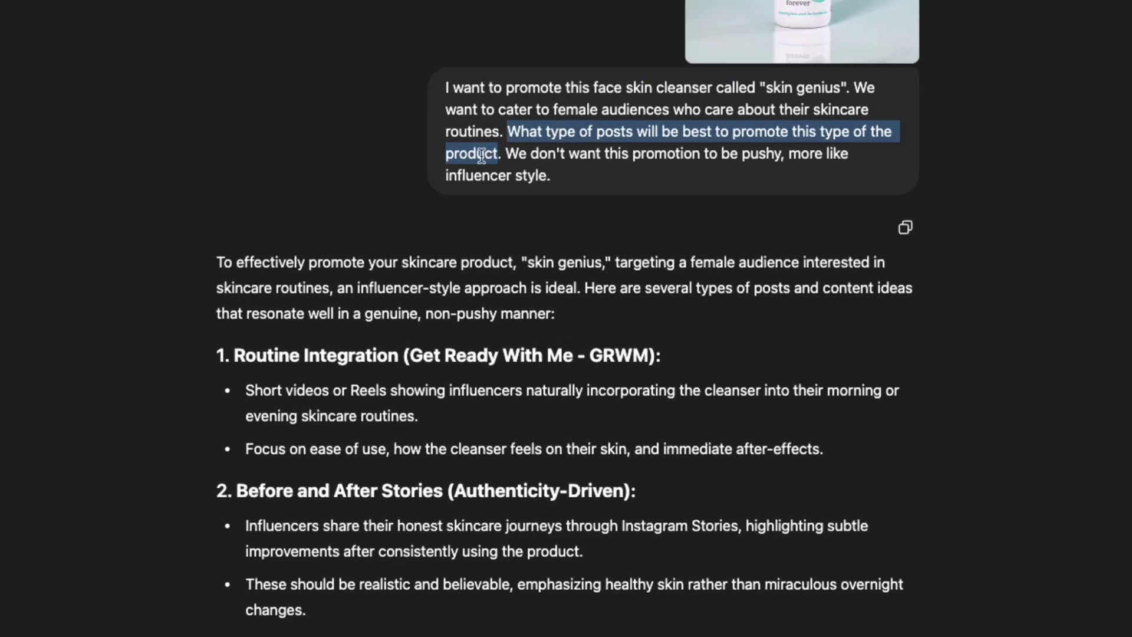
{"action": "left_click", "coordinate": [599, 190]}
{"action": "scroll", "coordinate": [599, 190], "scroll_direction": "down", "scroll_amount": 3}
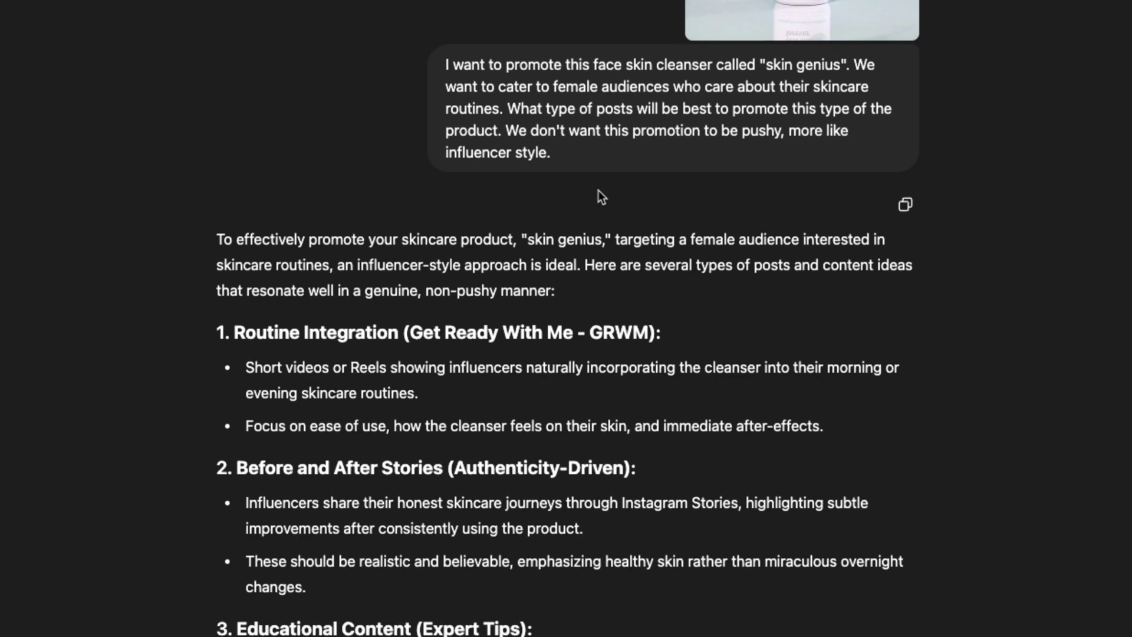
{"action": "scroll", "coordinate": [599, 191], "scroll_direction": "down", "scroll_amount": 5}
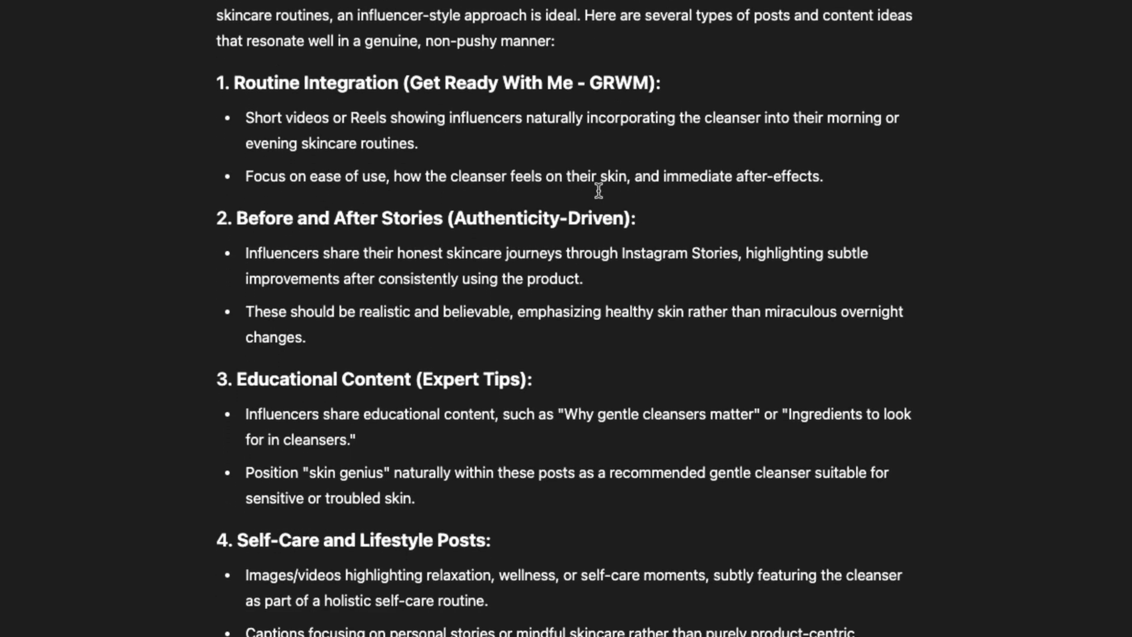
- Read through the remaining influencer-style content ideas for the cleanser, from routine integration to the sample content idea
{"action": "scroll", "coordinate": [599, 190], "scroll_direction": "down", "scroll_amount": 2}
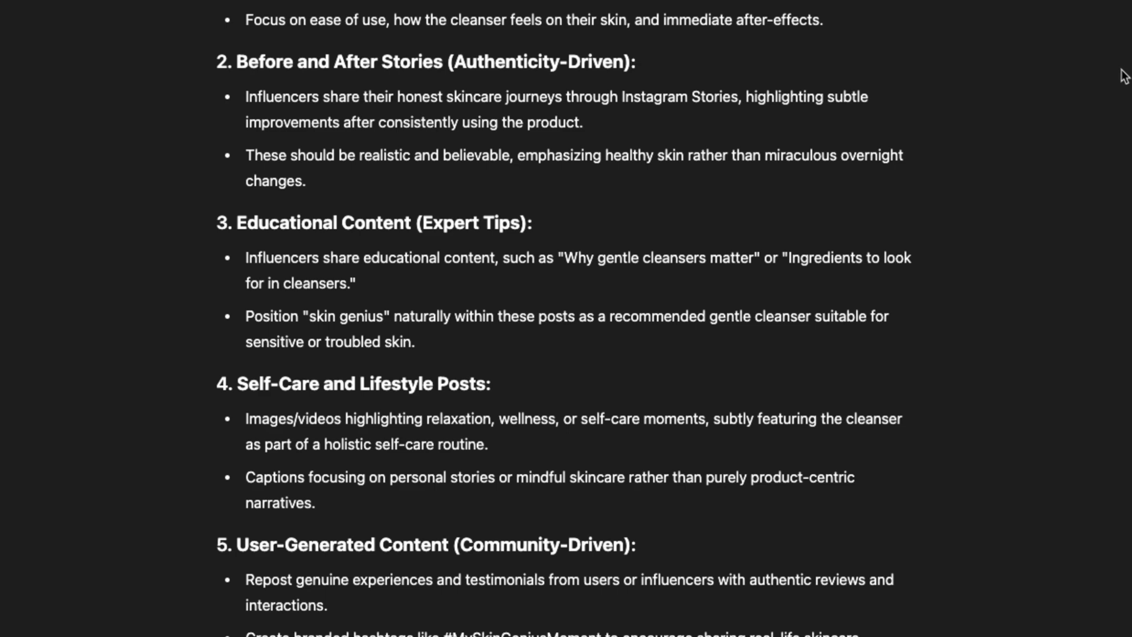
{"action": "scroll", "coordinate": [1124, 76], "scroll_direction": "down", "scroll_amount": 4}
{"action": "scroll", "coordinate": [1123, 75], "scroll_direction": "down", "scroll_amount": 4}
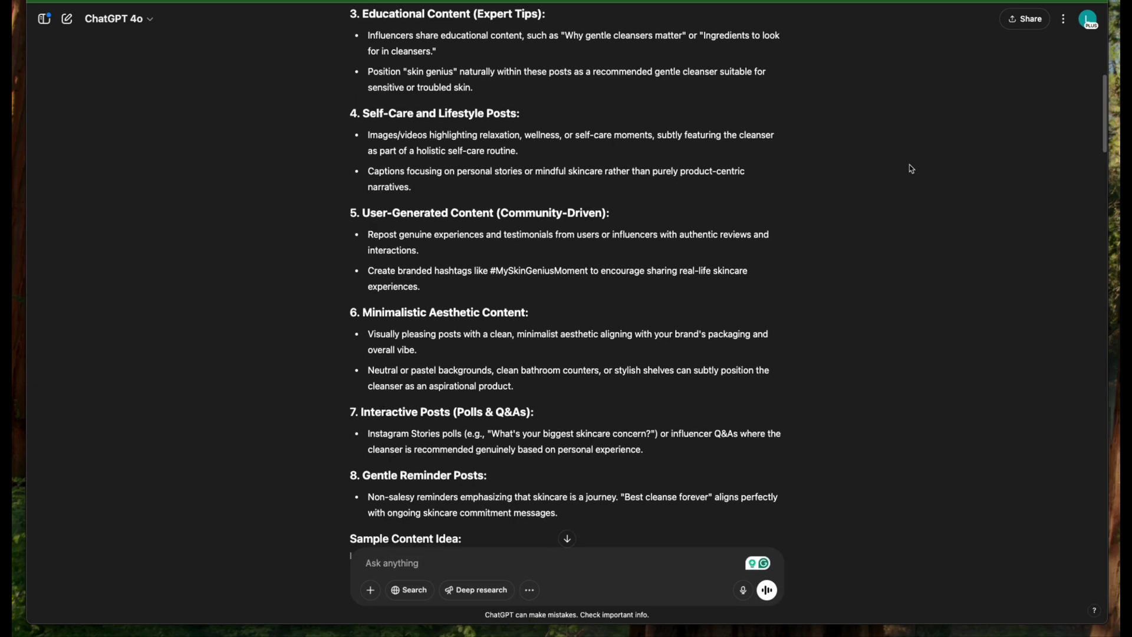
{"action": "scroll", "coordinate": [911, 169], "scroll_direction": "down", "scroll_amount": 3}
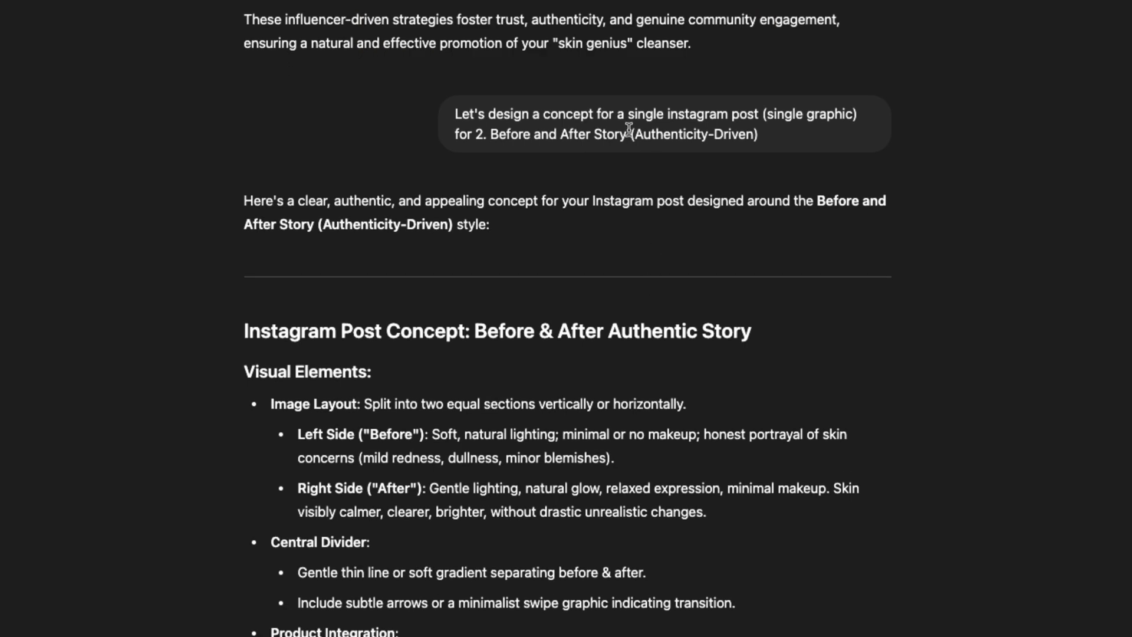
- Review the single-graphic Instagram post concept for the Before and After Story, including its visual elements, color scheme and typography
{"action": "scroll", "coordinate": [747, 295], "scroll_direction": "down", "scroll_amount": 3}
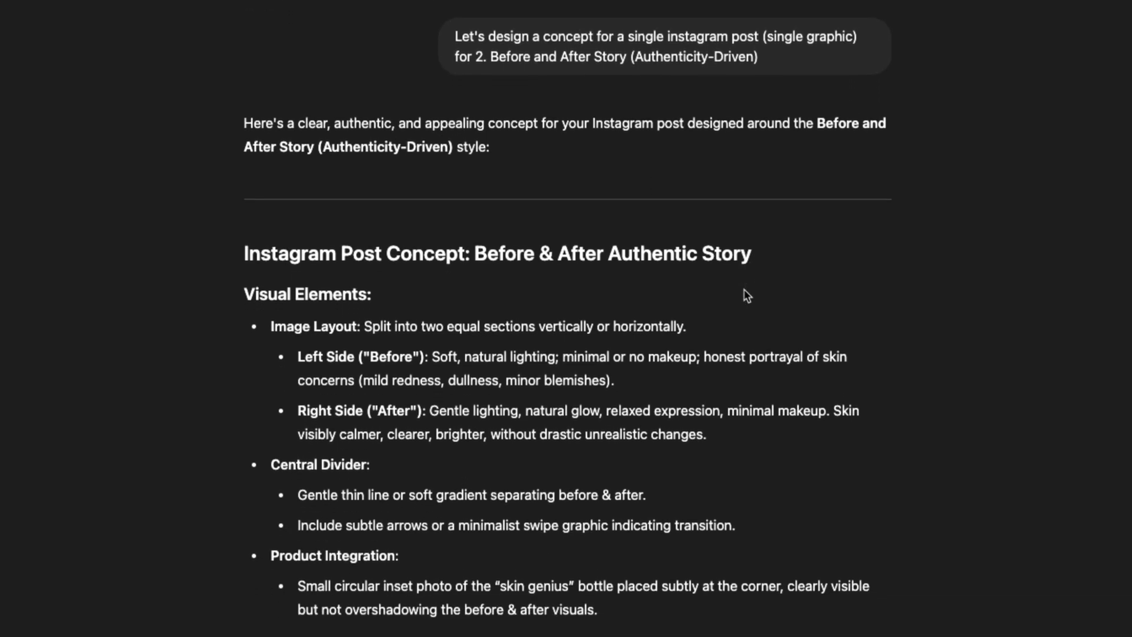
{"action": "scroll", "coordinate": [890, 289], "scroll_direction": "down", "scroll_amount": 5}
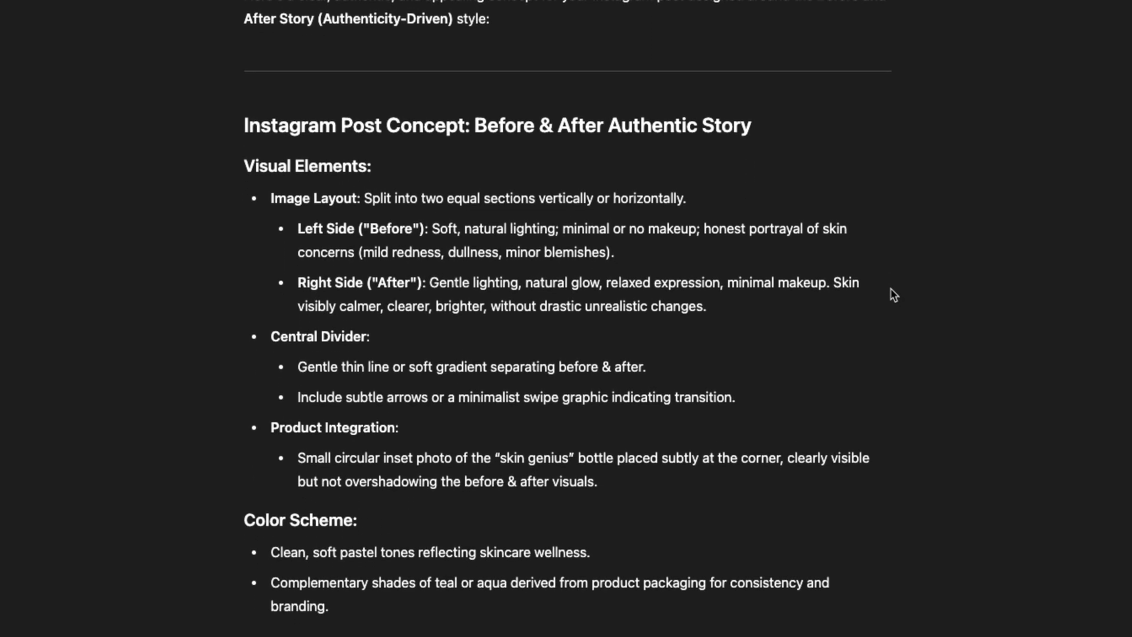
{"action": "scroll", "coordinate": [894, 295], "scroll_direction": "down", "scroll_amount": 1}
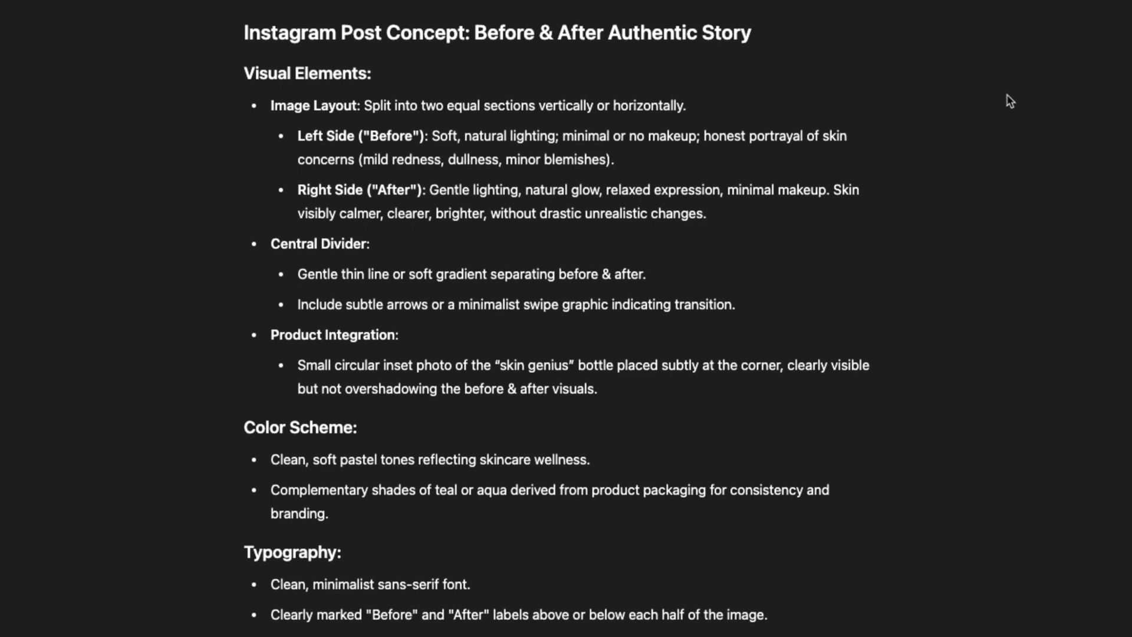
{"action": "scroll", "coordinate": [1111, 161], "scroll_direction": "down", "scroll_amount": 1}
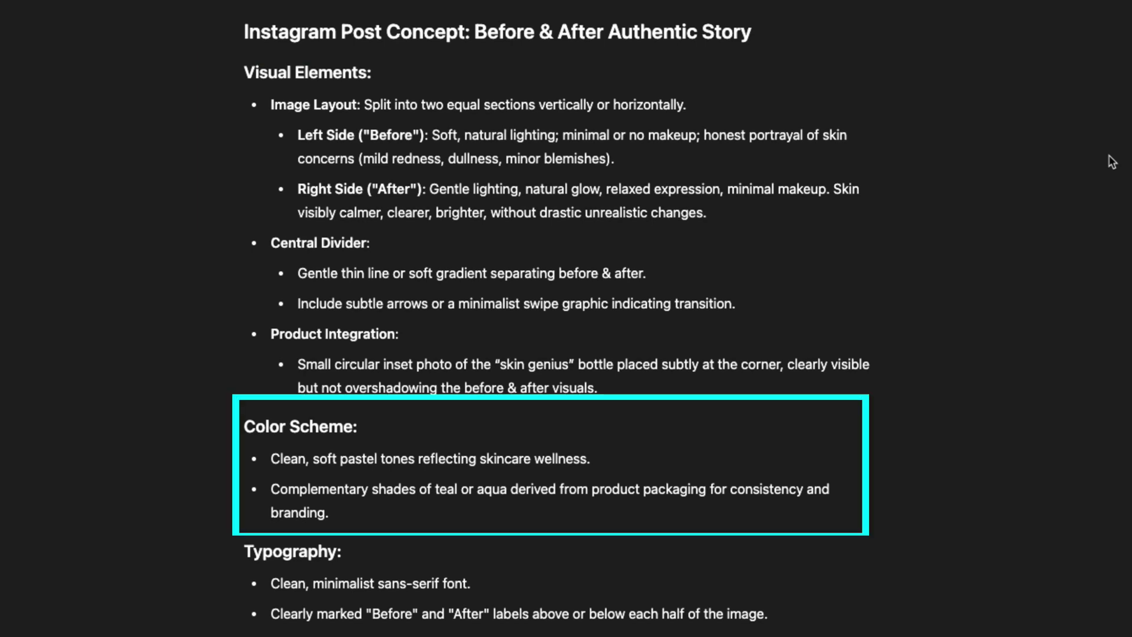
- Inspect the before-and-after image created from the post concept at full size, and return to the conversation
{"action": "scroll", "coordinate": [1111, 161], "scroll_direction": "down", "scroll_amount": 5}
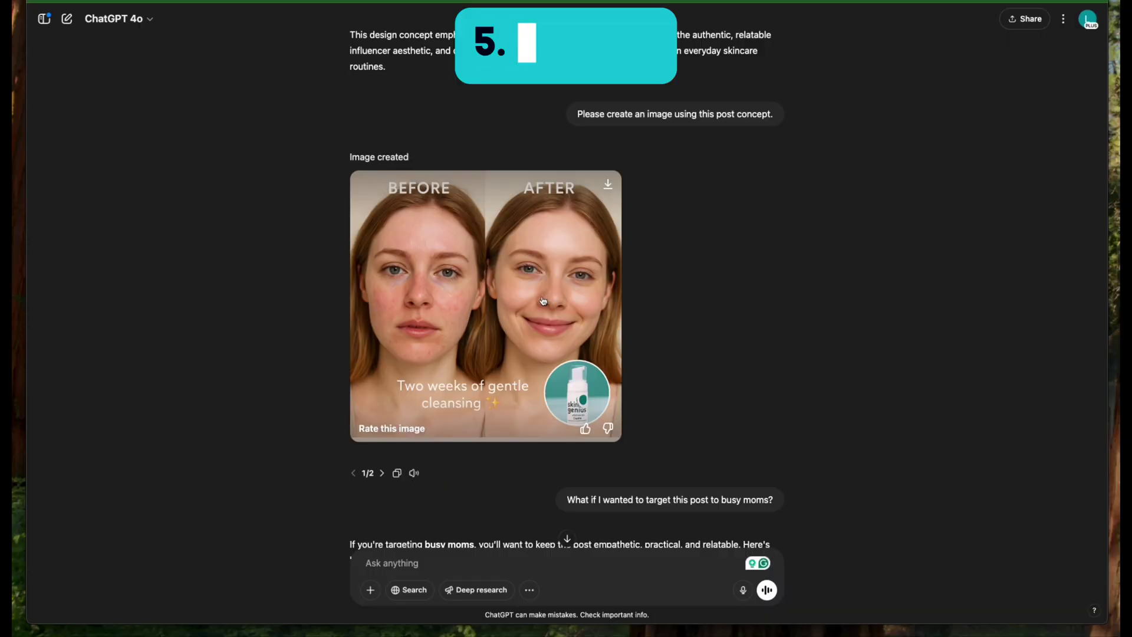
{"action": "left_click", "coordinate": [483, 313]}
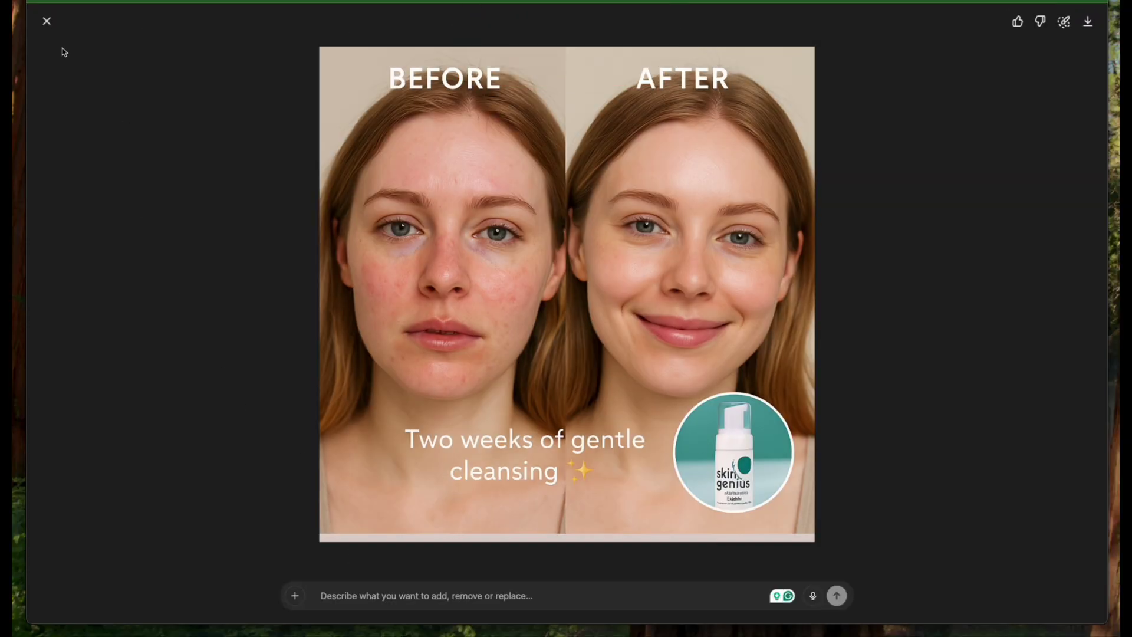
{"action": "left_click", "coordinate": [46, 22]}
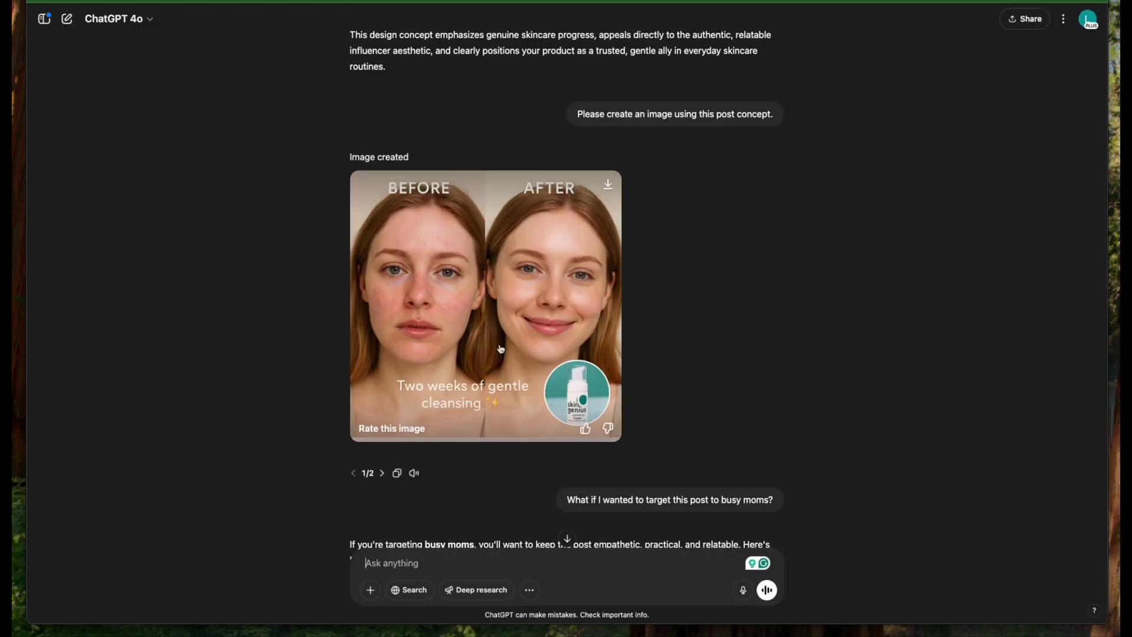
- Highlight the question about targeting the post to busy moms and read the suggested caption, visual tweaks and messaging focus
{"action": "scroll", "coordinate": [500, 349], "scroll_direction": "down", "scroll_amount": 4}
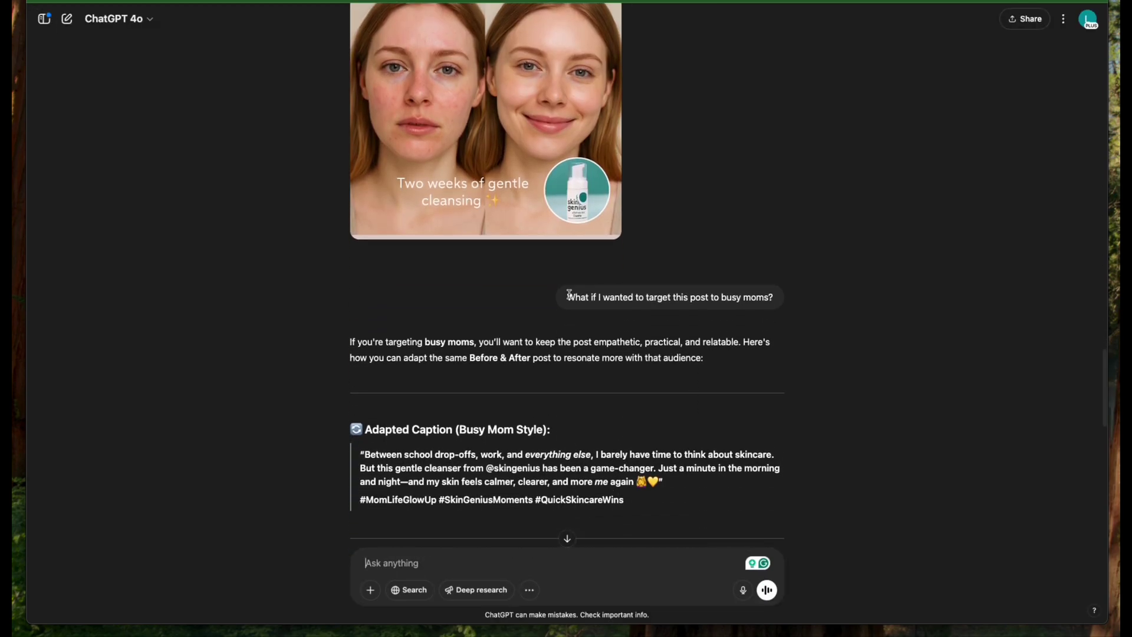
{"action": "left_click_drag", "start_coordinate": [569, 293], "coordinate": [773, 299]}
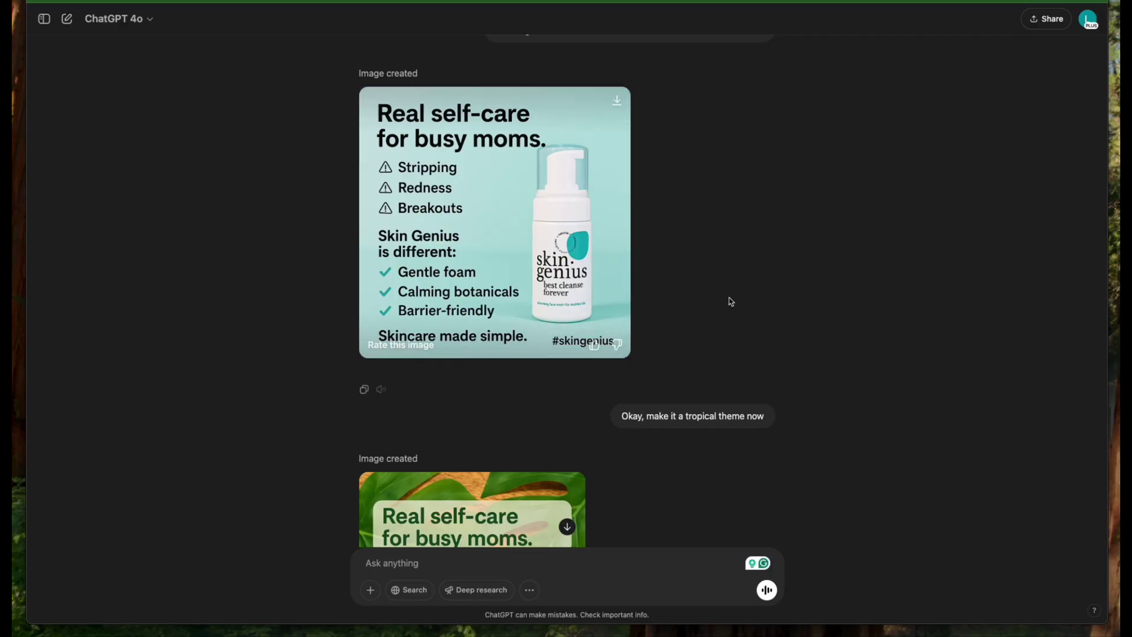
{"action": "scroll", "coordinate": [730, 301], "scroll_direction": "down", "scroll_amount": 4}
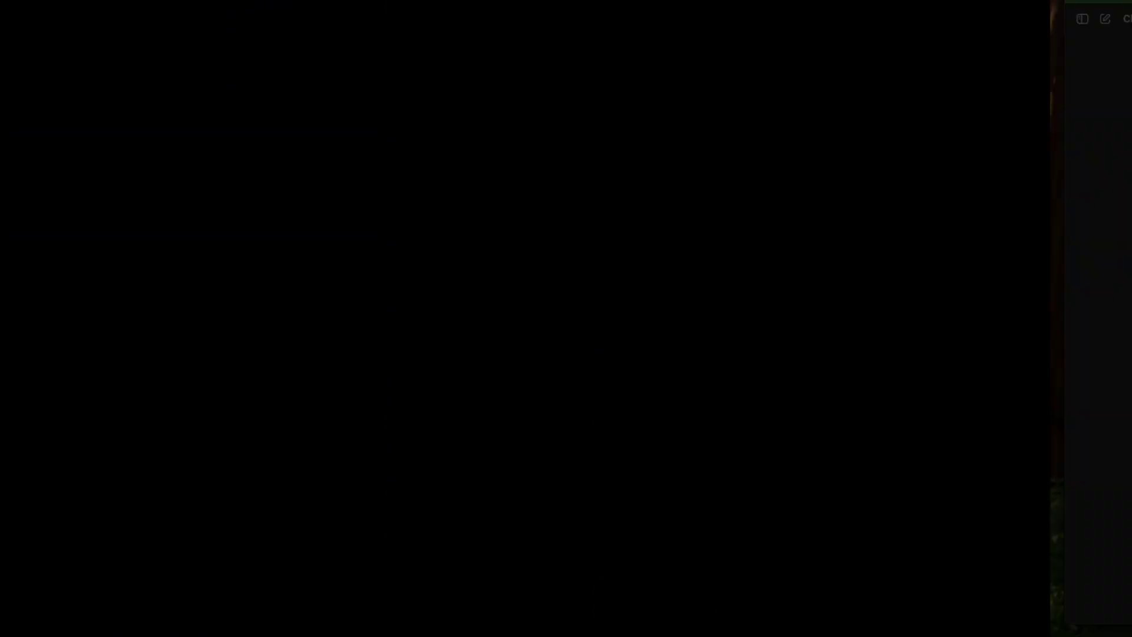
{"action": "scroll", "coordinate": [554, 345], "scroll_direction": "down", "scroll_amount": 1}
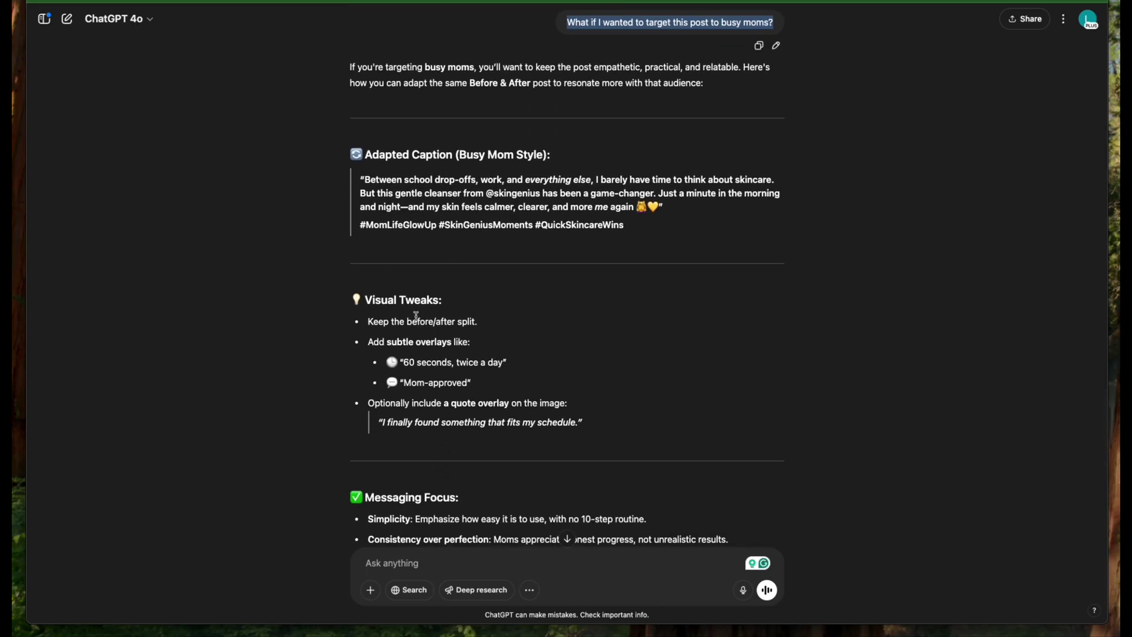
{"action": "scroll", "coordinate": [301, 378], "scroll_direction": "down", "scroll_amount": 6}
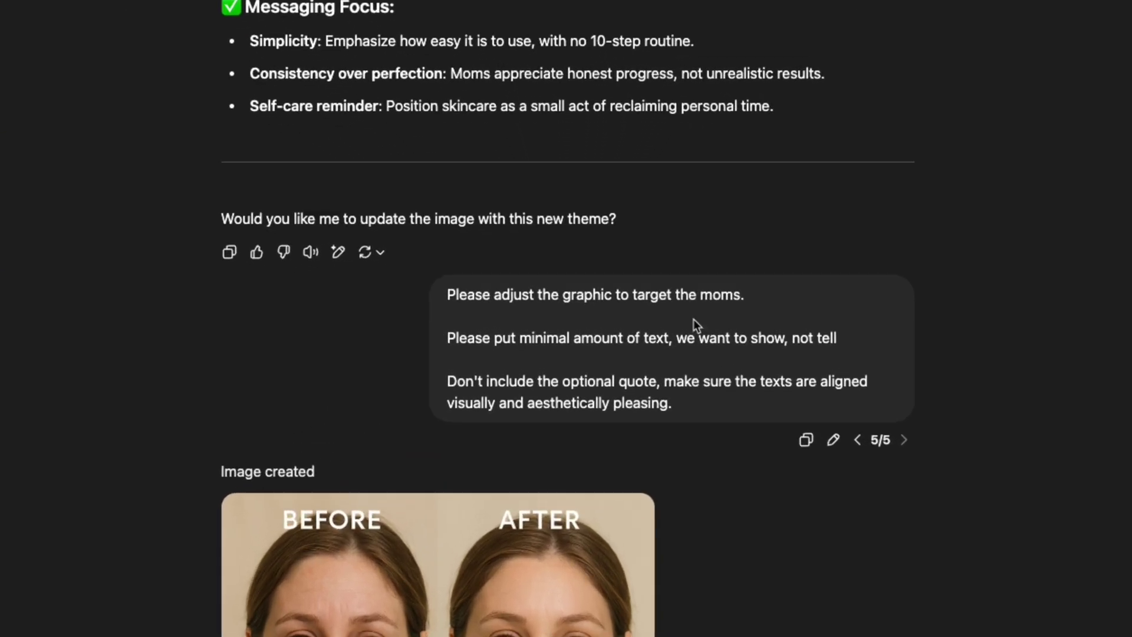
- Review the request to adjust the graphic for moms, inspect the resulting image at full size, and return to the conversation
{"action": "scroll", "coordinate": [693, 320], "scroll_direction": "down", "scroll_amount": 5}
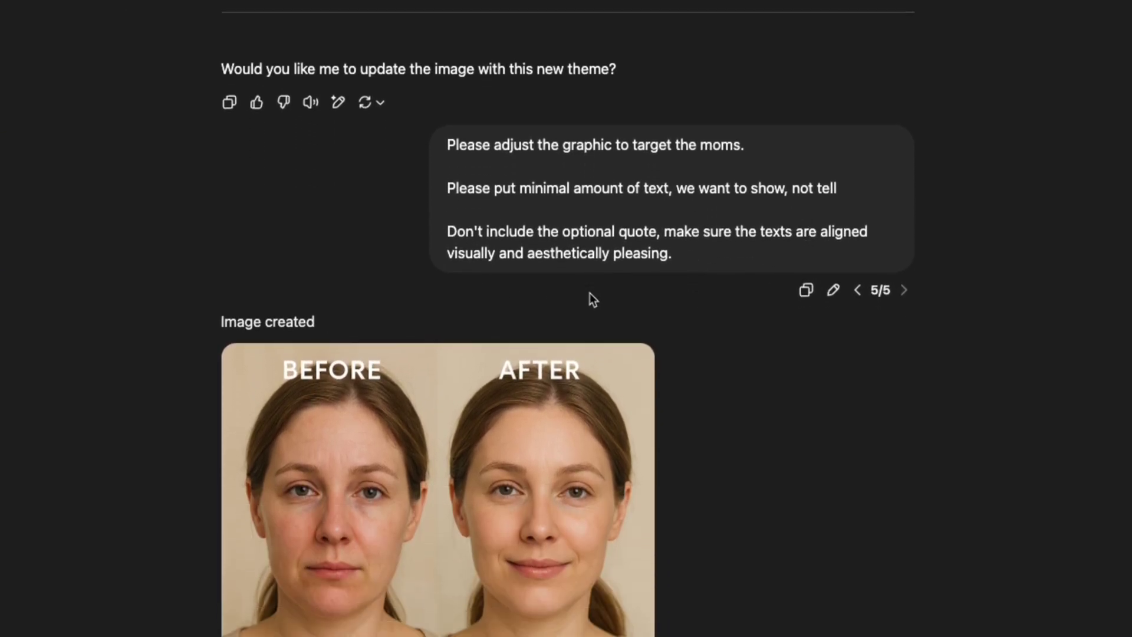
{"action": "scroll", "coordinate": [498, 485], "scroll_direction": "down", "scroll_amount": 3}
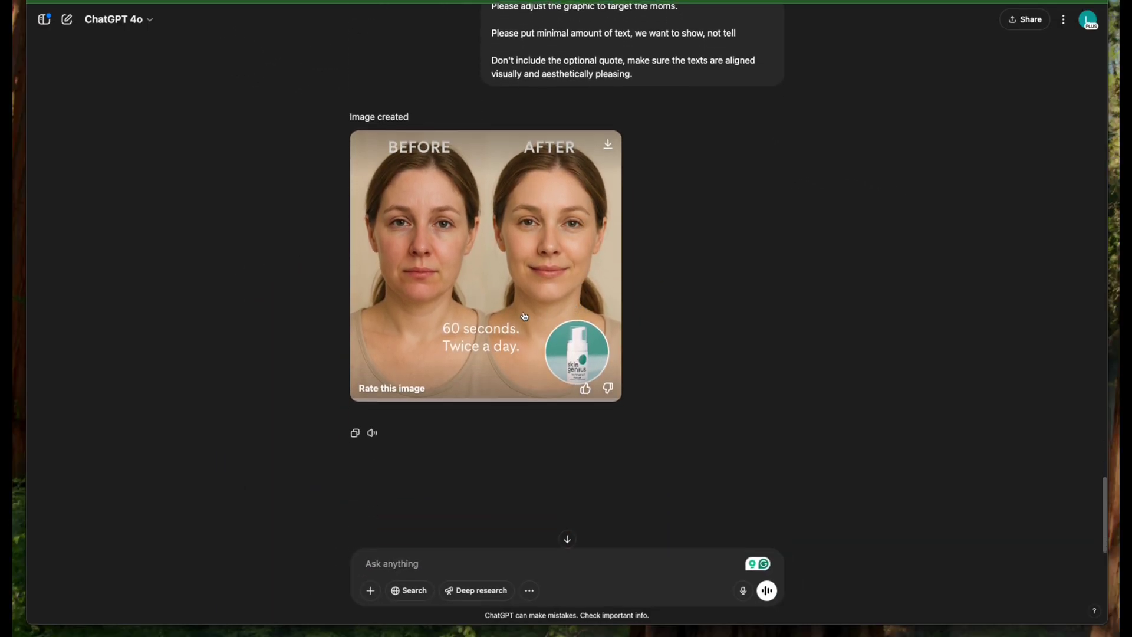
{"action": "left_click", "coordinate": [524, 316]}
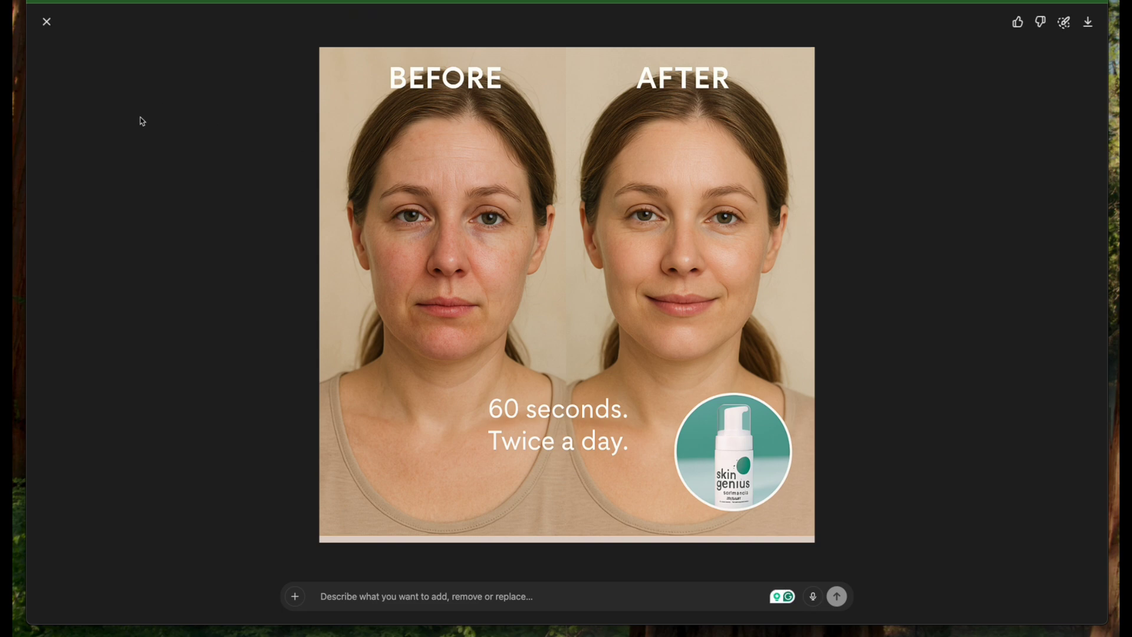
{"action": "left_click", "coordinate": [46, 21]}
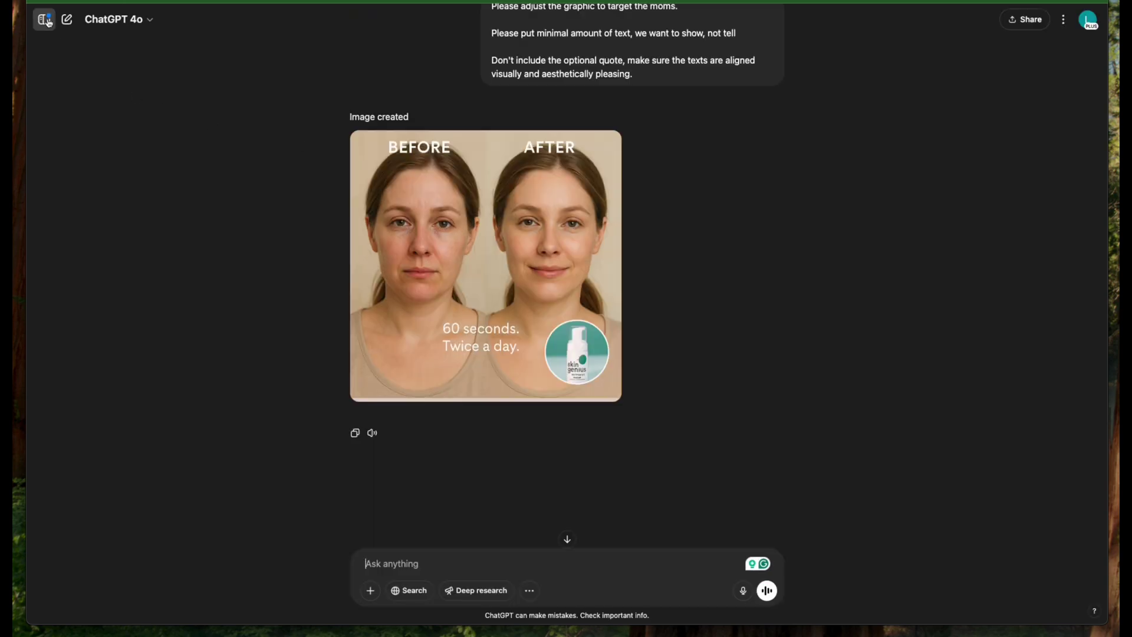